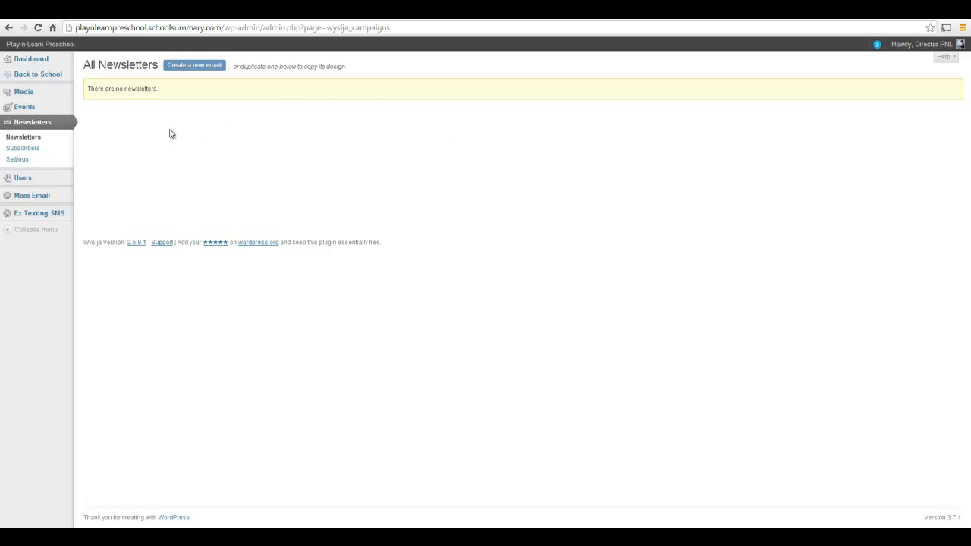
Create a standard newsletter with the subject "Dec newsletter" for the Preschool parents list and continue to the design stage
left_click(193, 66)
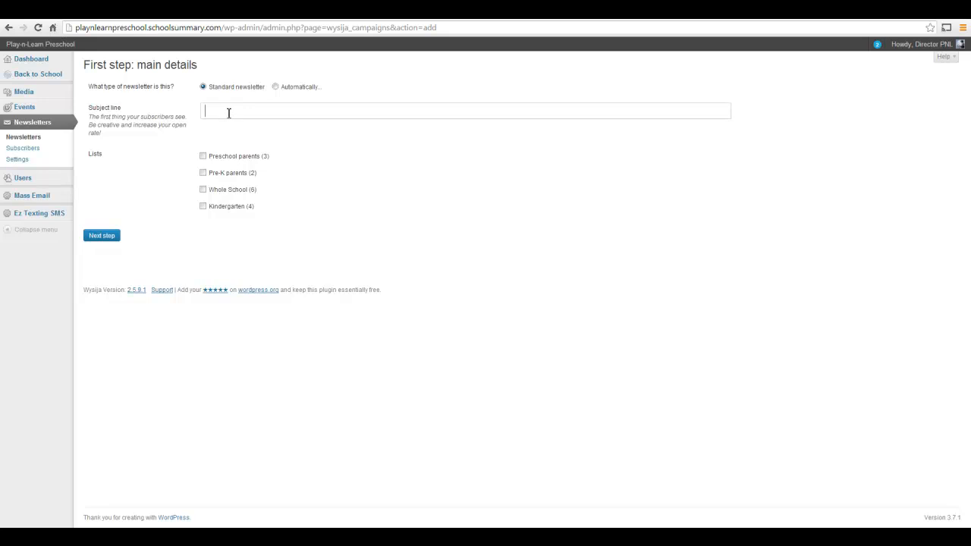
type("Dec res")
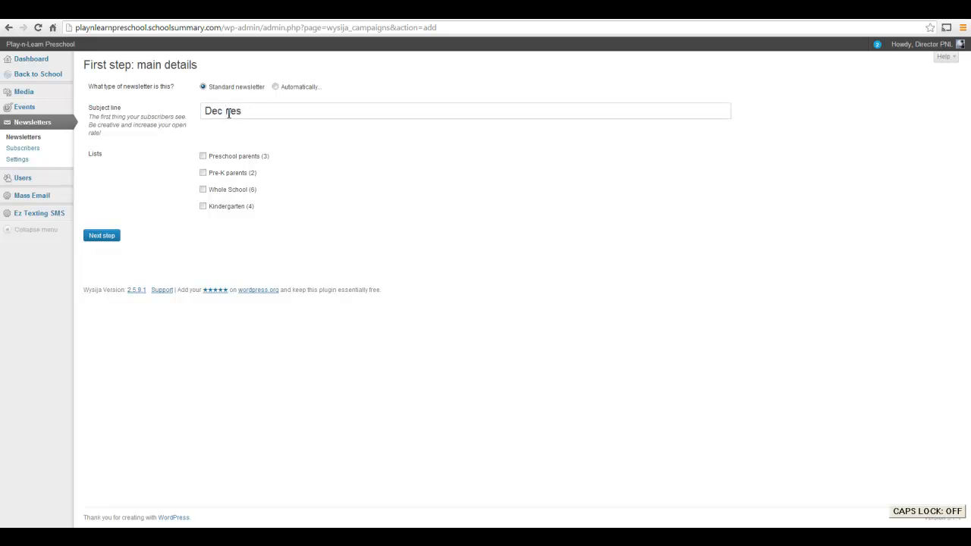
key("BackSpace")
type("wsletter")
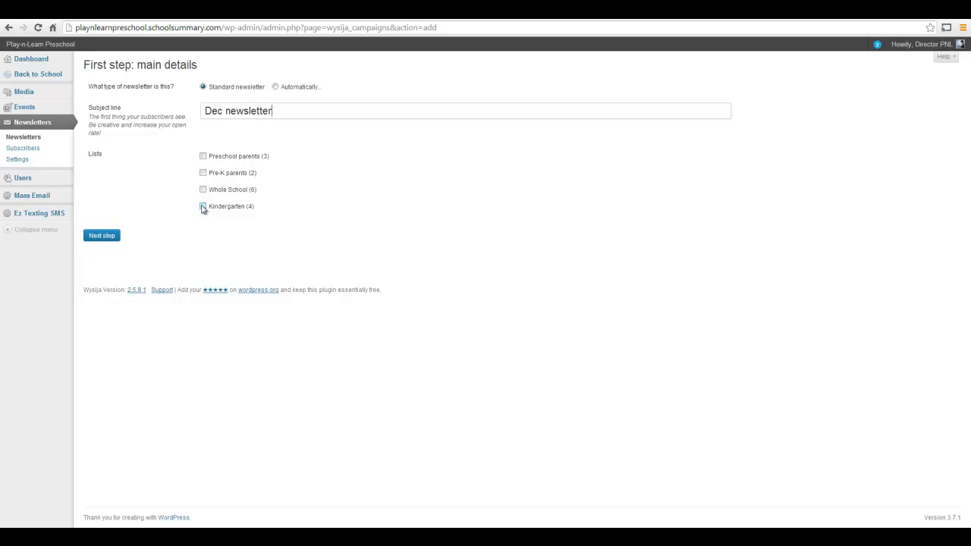
left_click(202, 157)
left_click(103, 237)
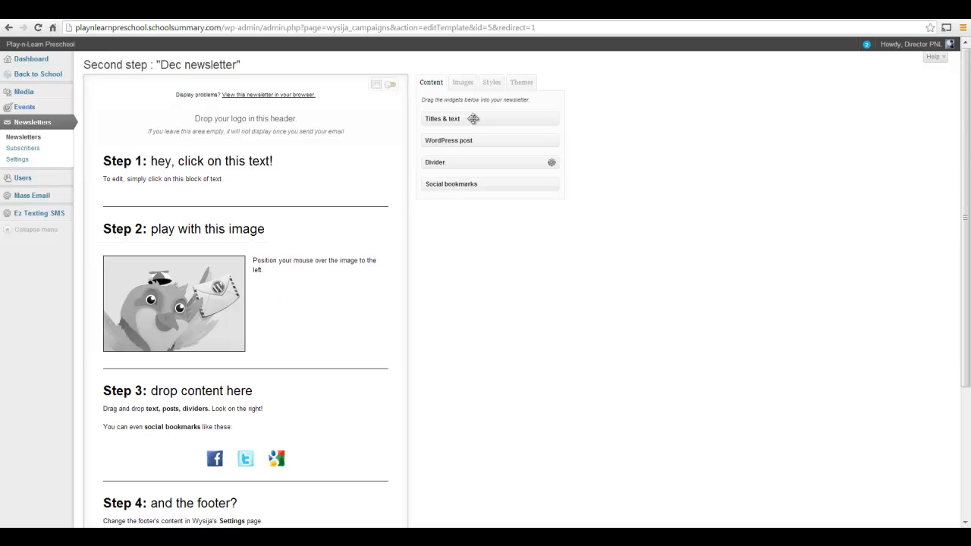
Upload pic-4.jpg, pic-5.jpg, pre k.jpg and Pre-K-Photo-1.jpg from the Delor folder to the newsletter's images
left_click(464, 83)
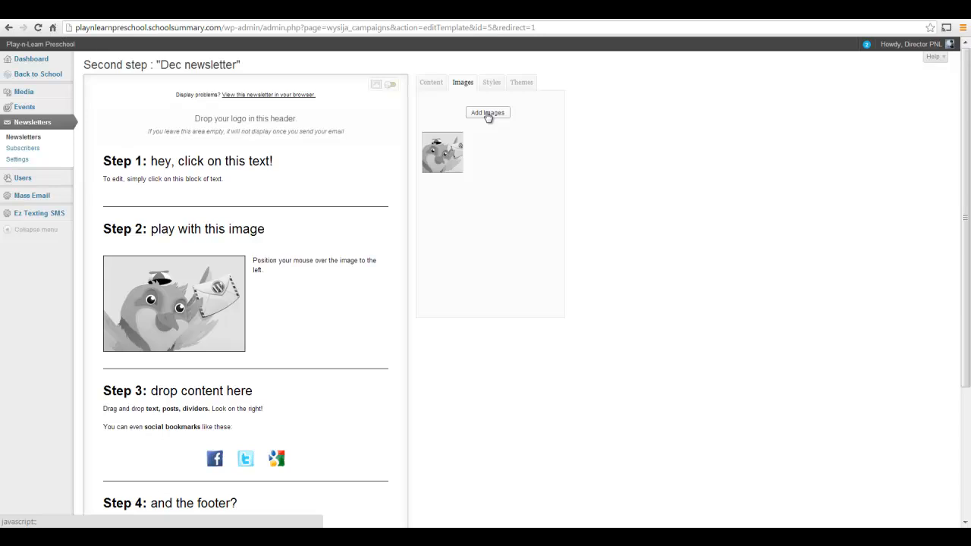
left_click(487, 113)
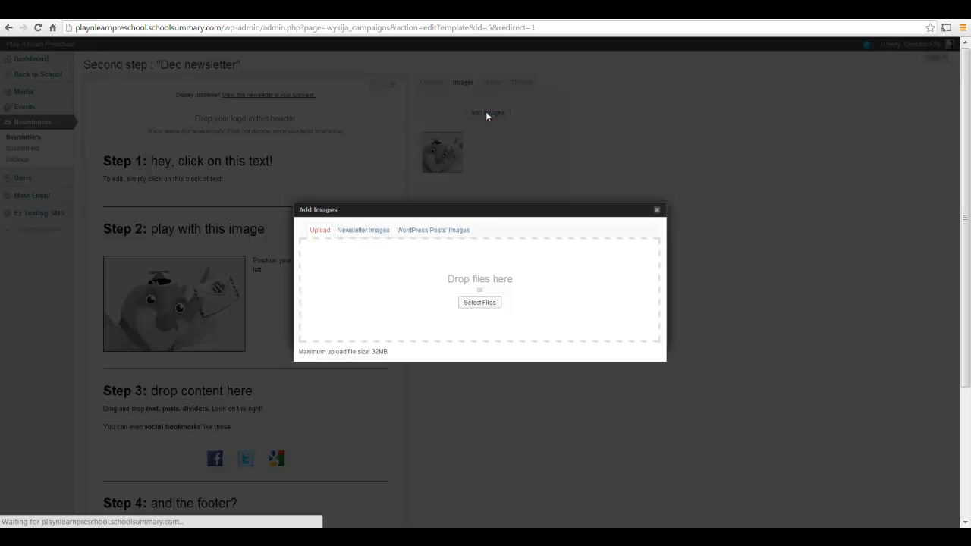
left_click(477, 303)
left_click(366, 284)
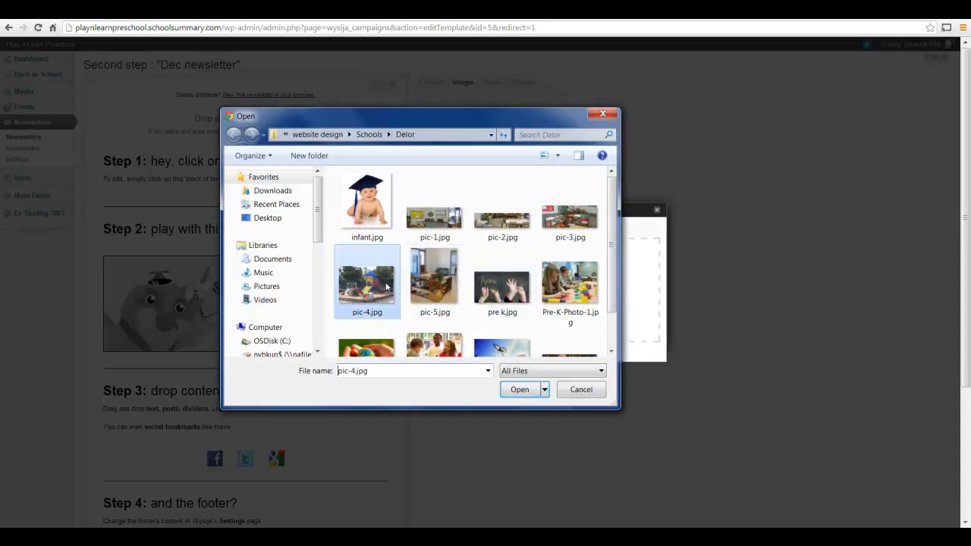
left_click(435, 282, "ctrl")
left_click(569, 282, "ctrl")
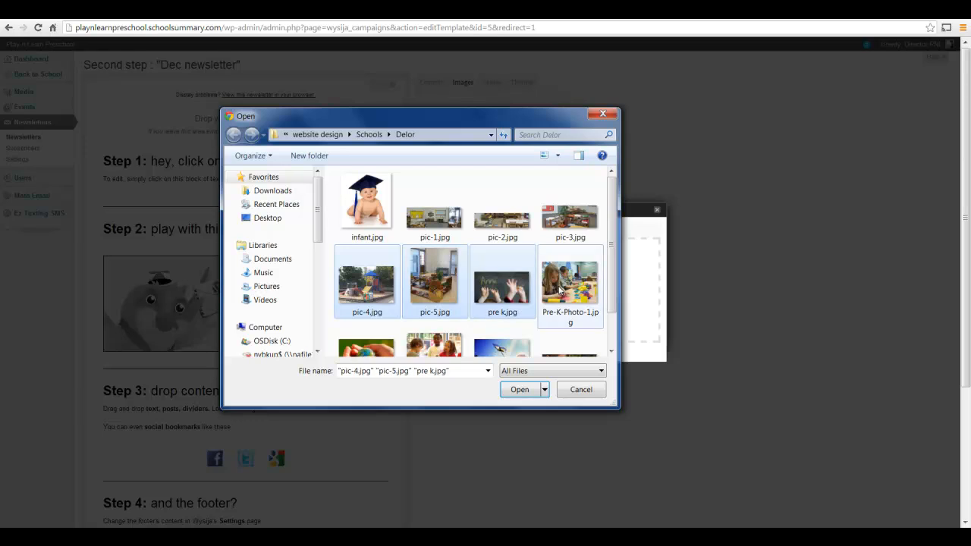
left_click(522, 389)
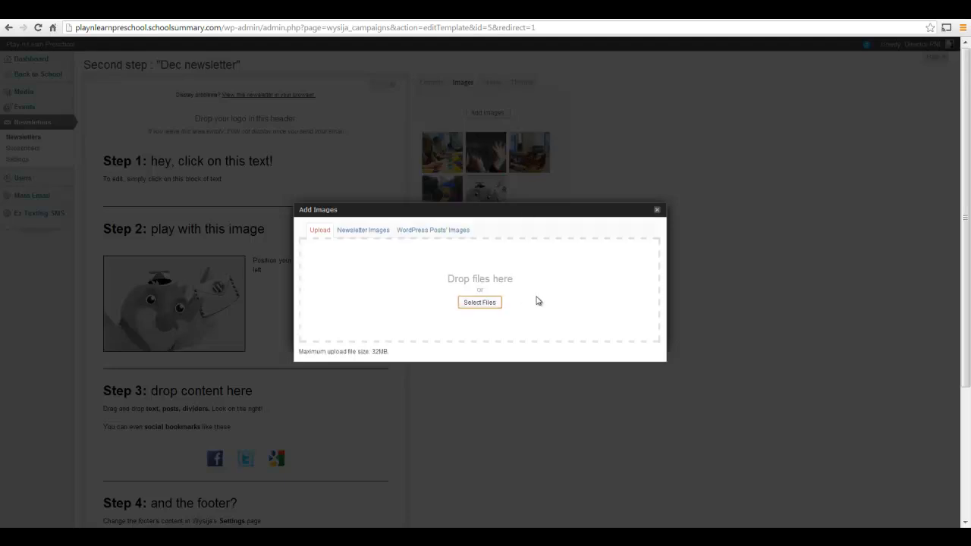
left_click(657, 209)
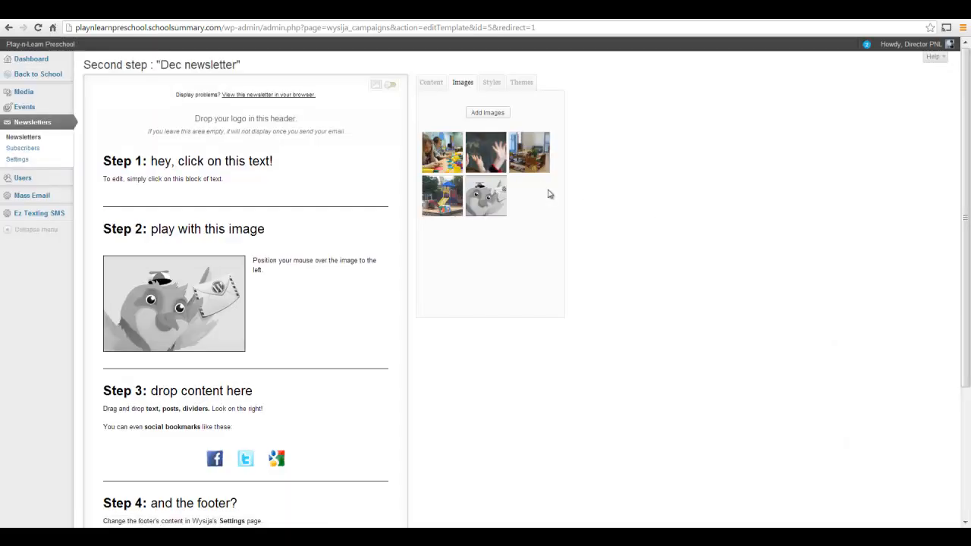
Download the free PixelPress theme from the gallery of additional newsletter themes
mouse_move(478, 157)
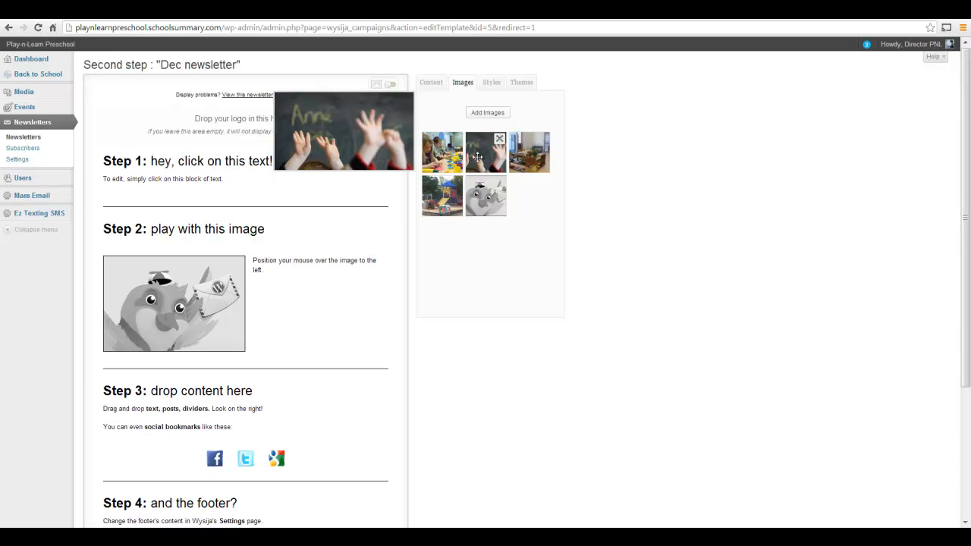
left_click(490, 84)
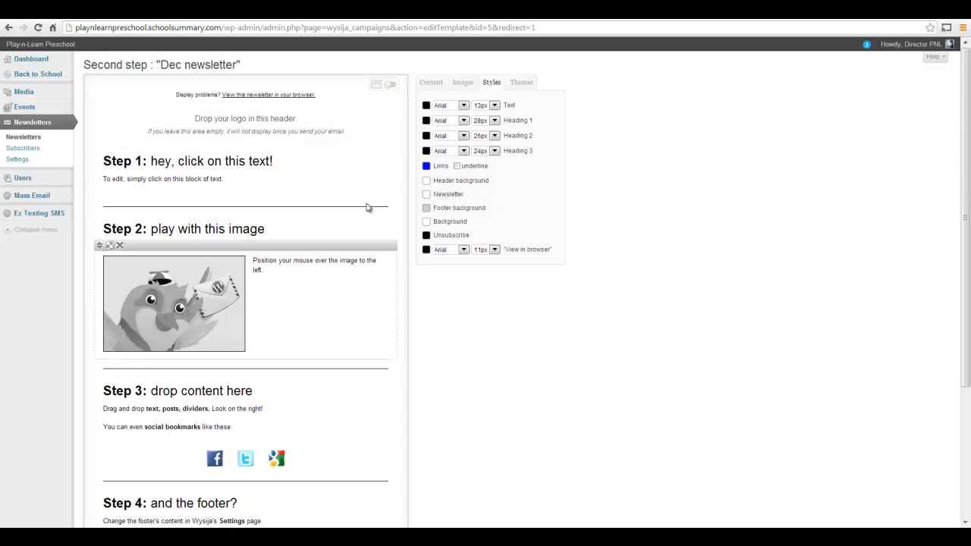
mouse_move(368, 199)
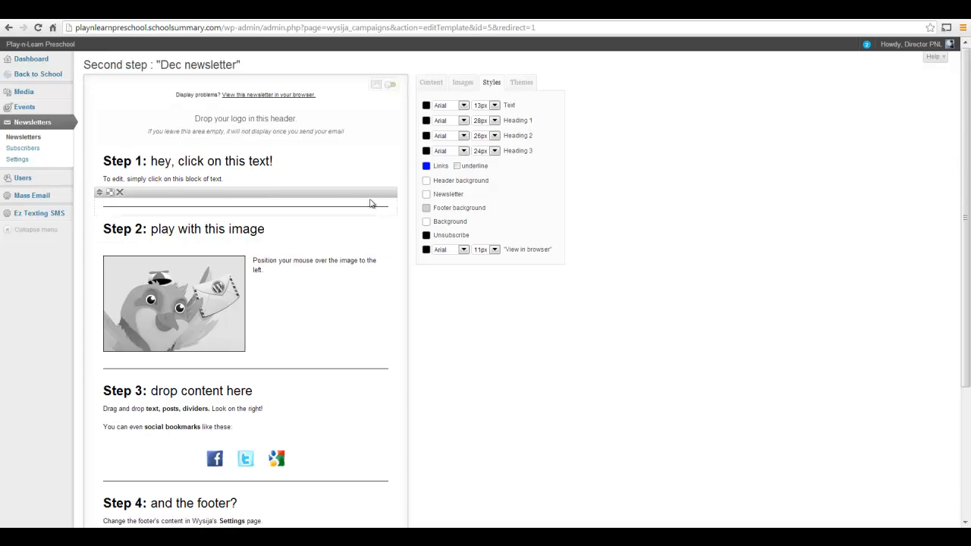
left_click(520, 84)
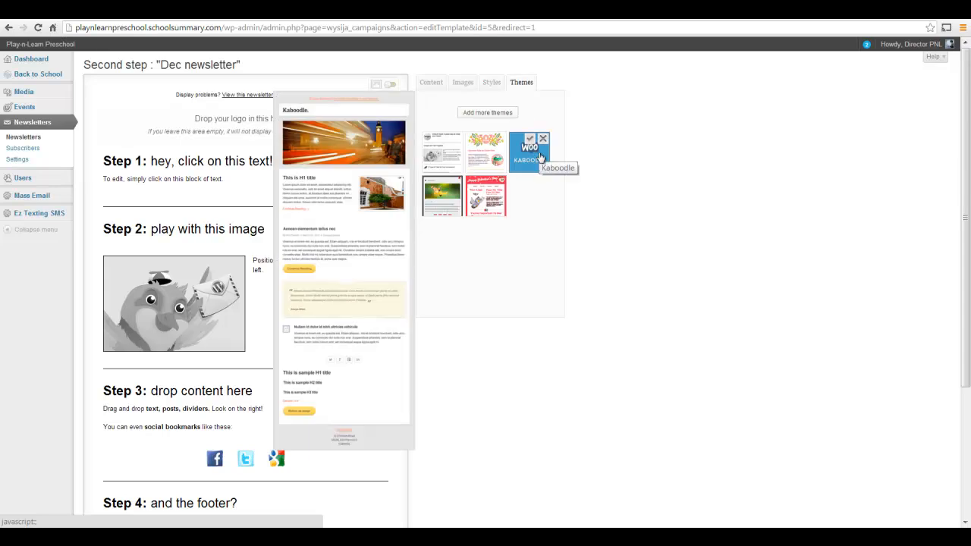
mouse_move(476, 198)
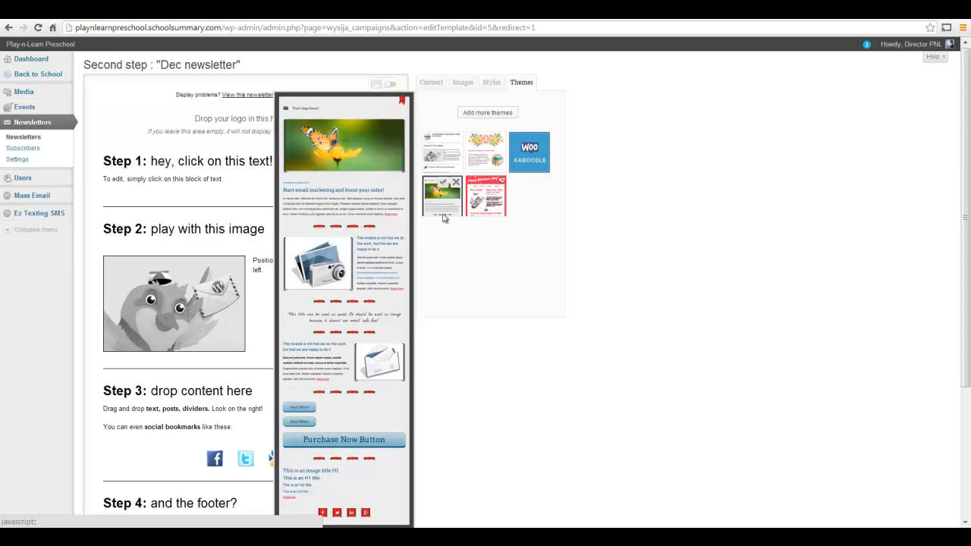
left_click(488, 113)
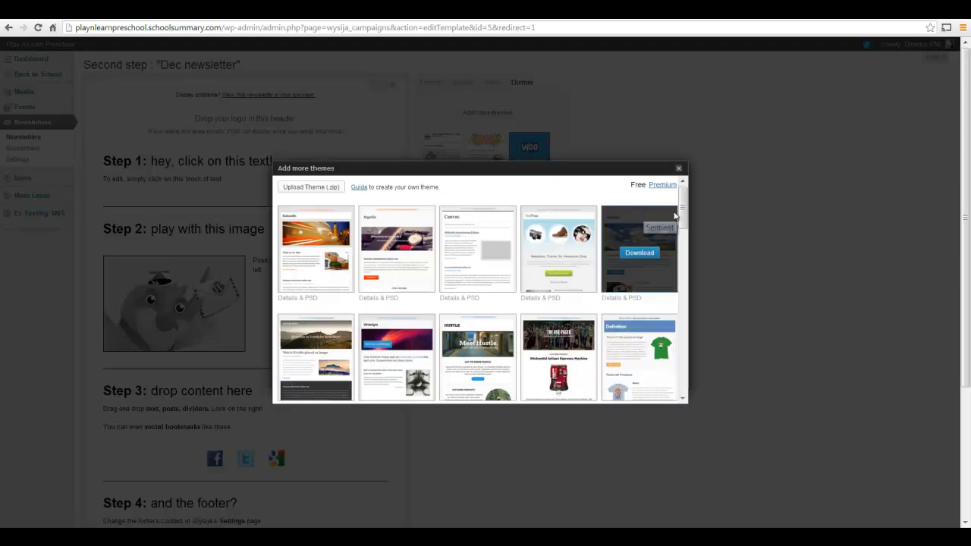
mouse_move(684, 207)
left_mouse_down()
mouse_move(678, 280)
mouse_move(683, 203)
left_mouse_up()
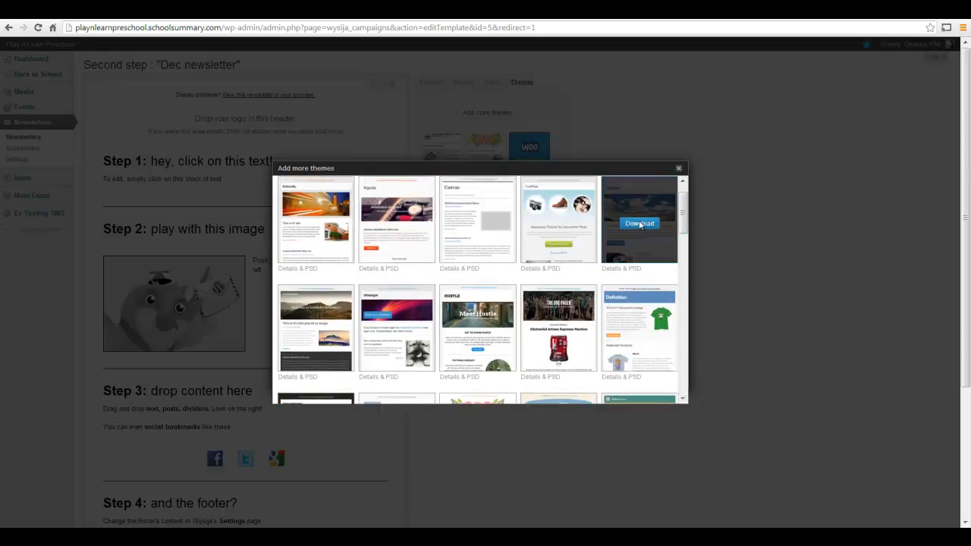
mouse_move(372, 223)
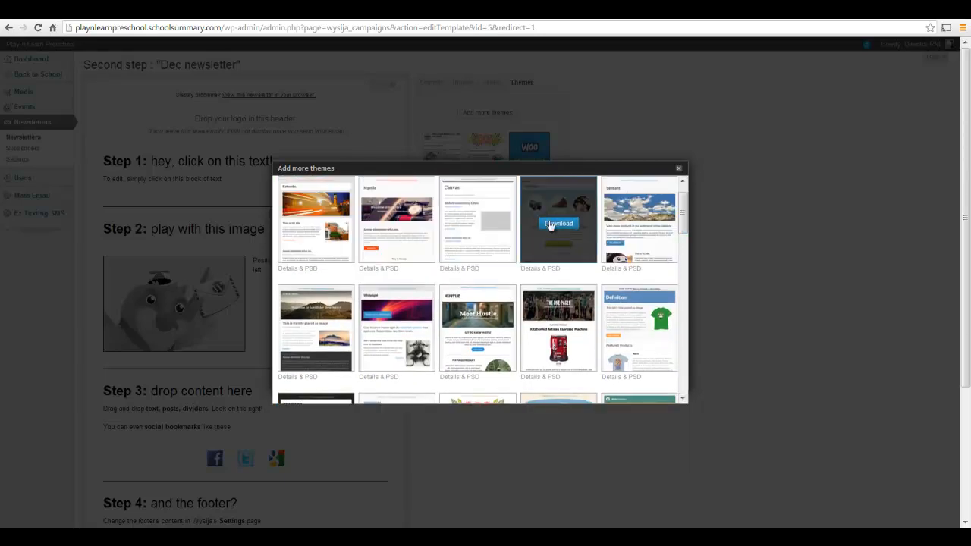
left_click(557, 225)
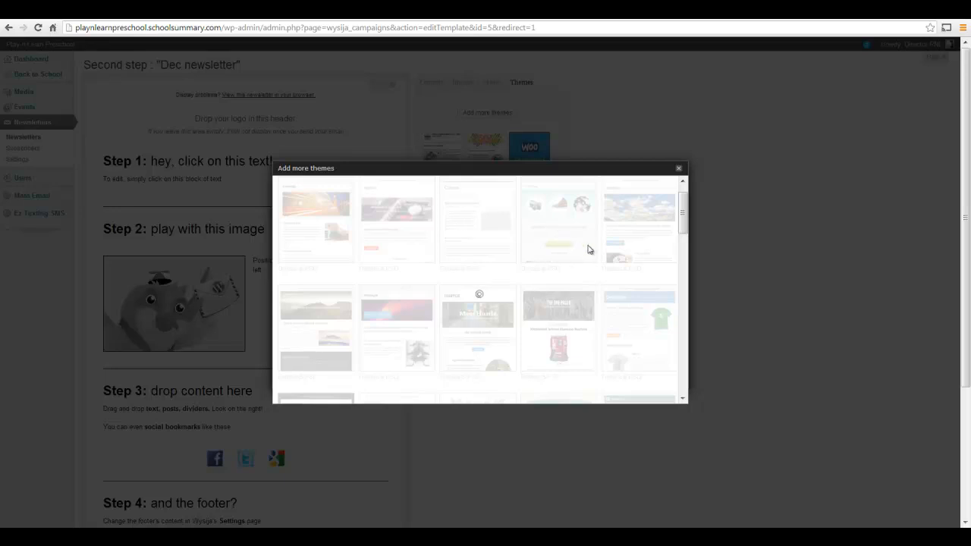
left_click(679, 169)
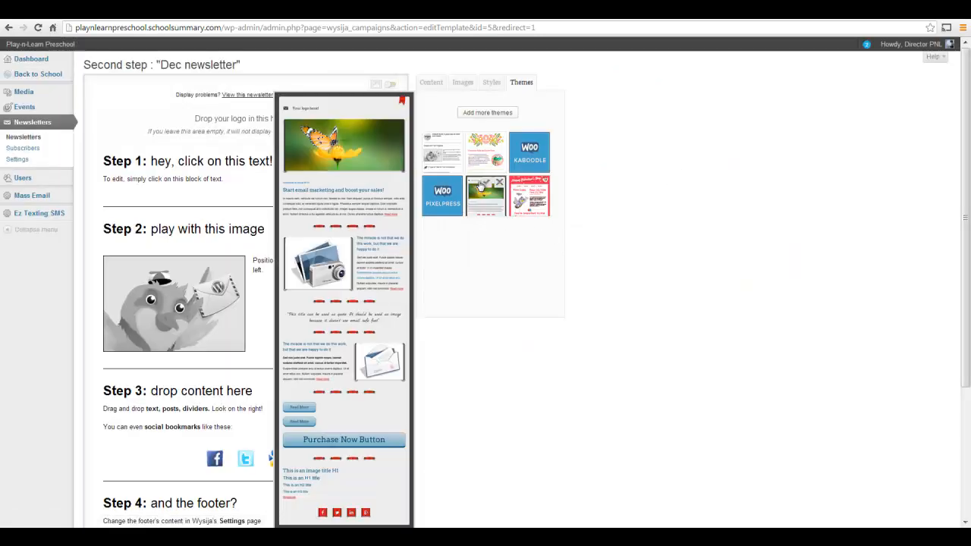
Apply the Ribbonsmailblue theme to the newsletter, overriding its header, footer, dividers and styles
mouse_move(531, 154)
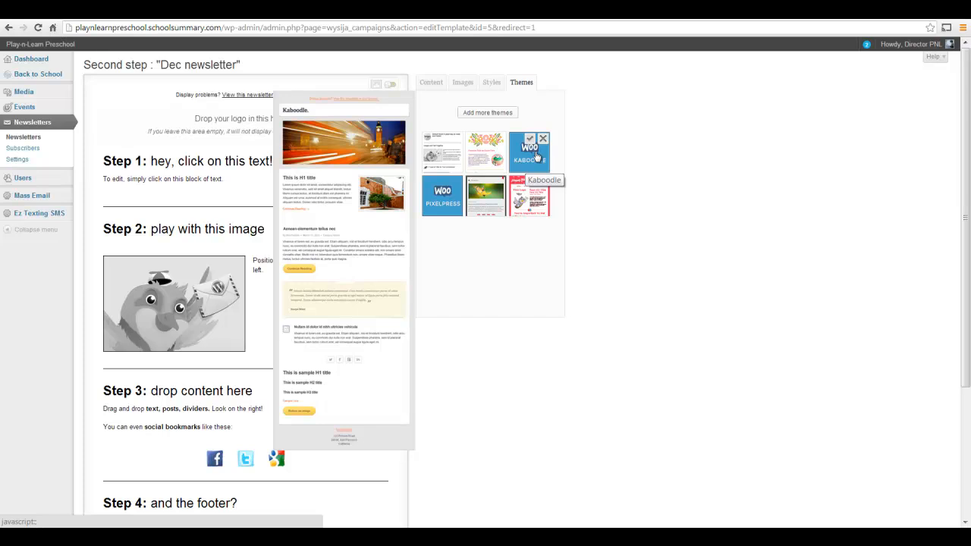
mouse_move(481, 198)
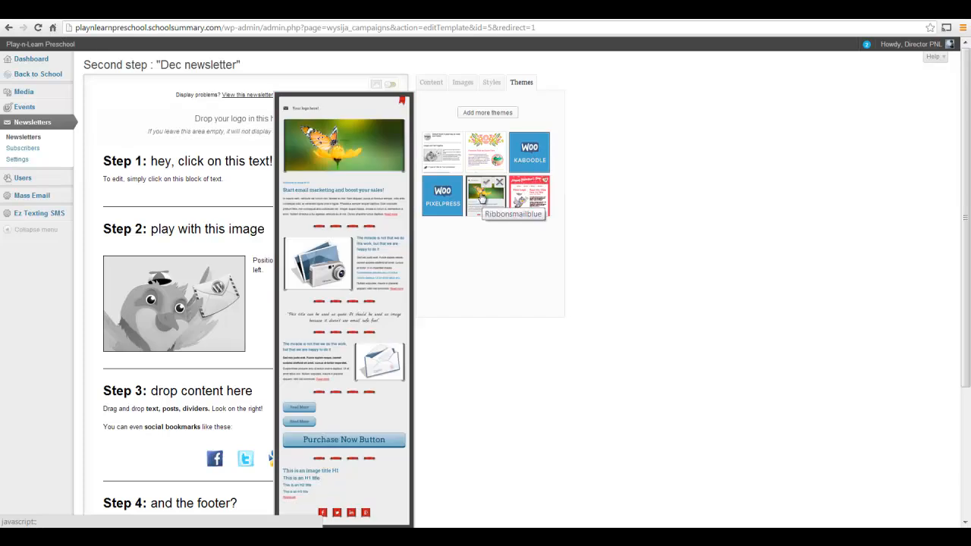
left_click(485, 198)
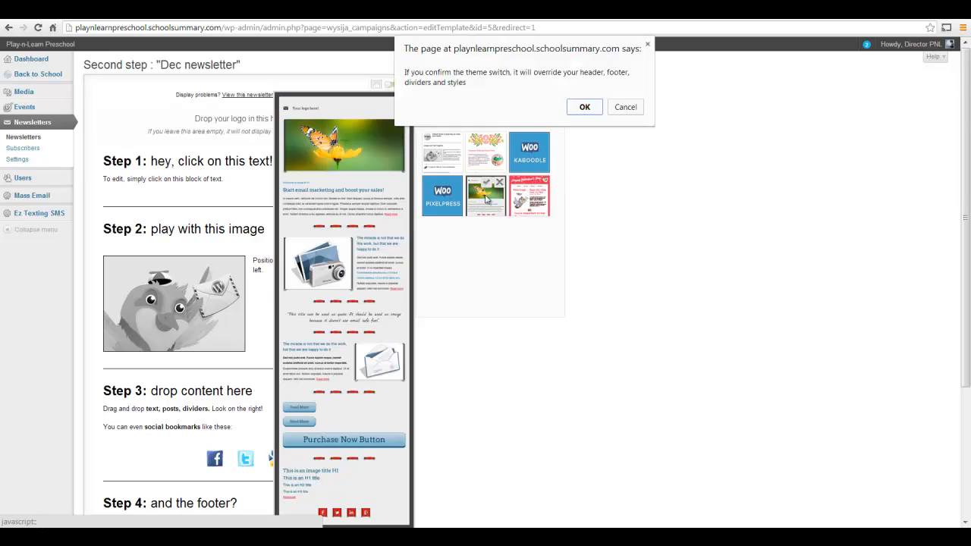
left_click(585, 107)
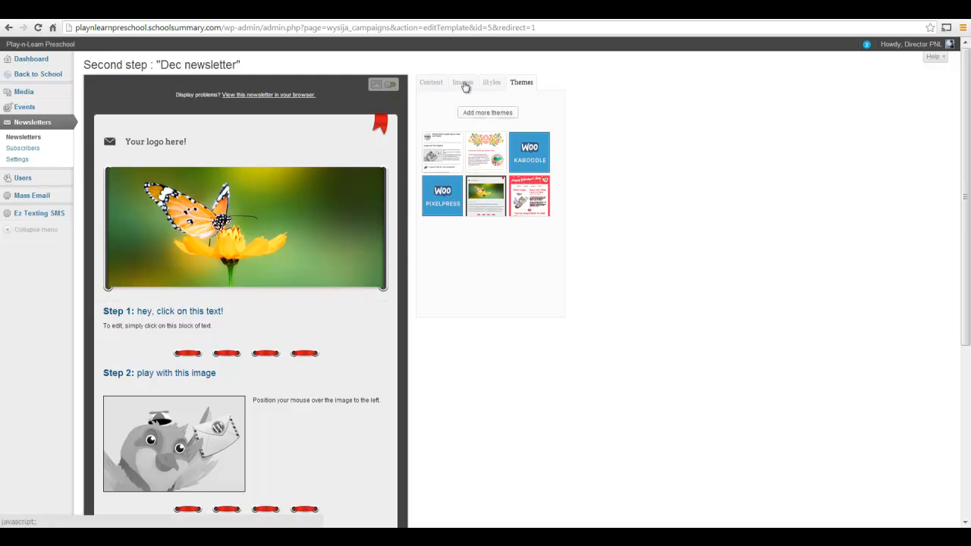
Upload the preschool's logo banner from the Play N Learn folder to the newsletter's images
left_click(462, 83)
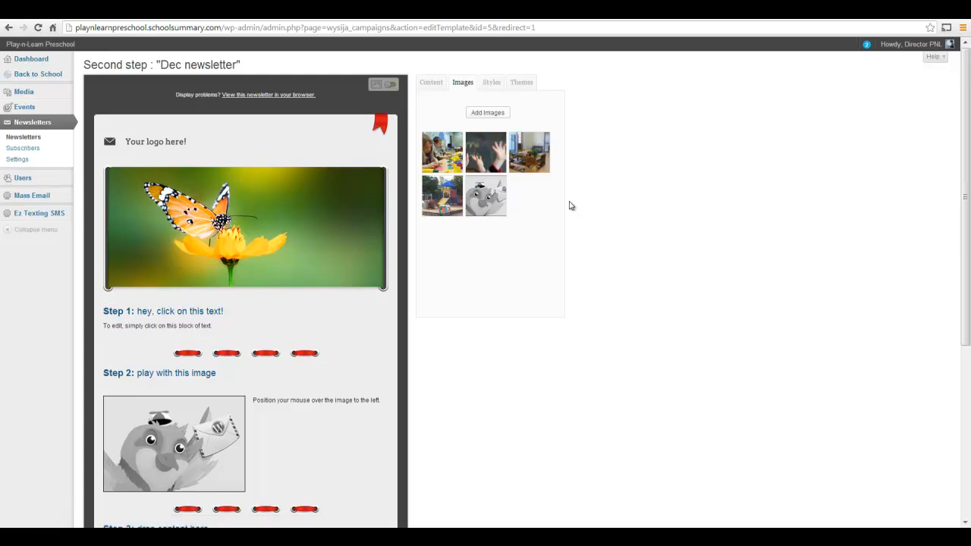
mouse_move(543, 168)
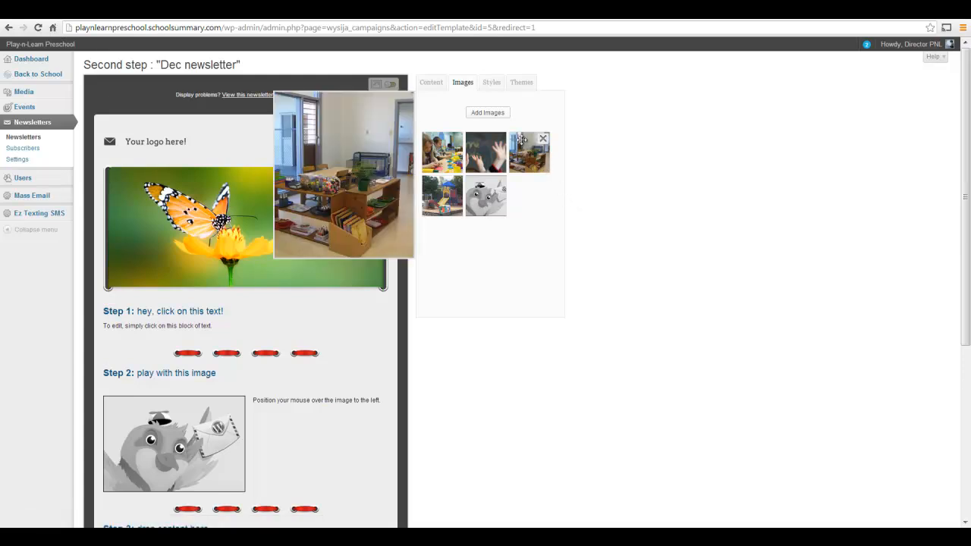
left_click(489, 113)
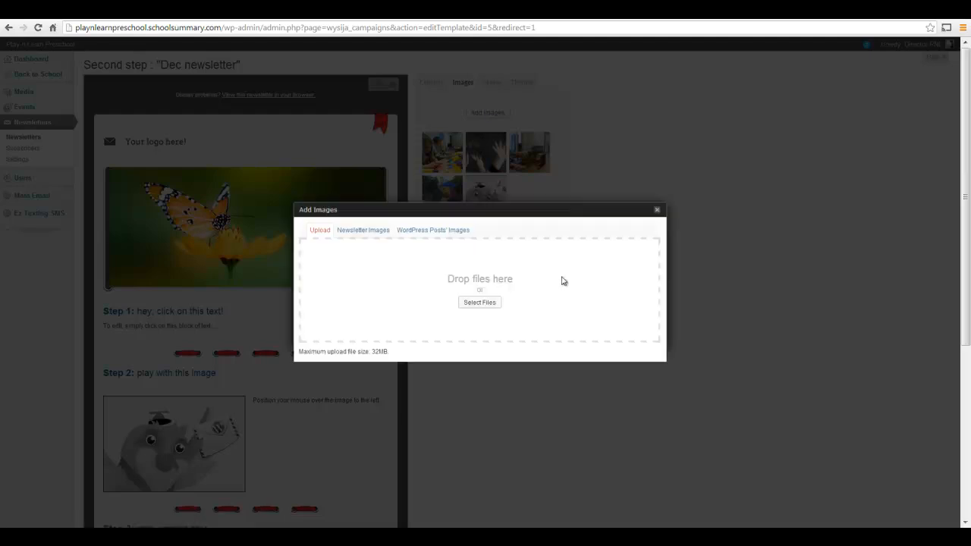
left_click(489, 302)
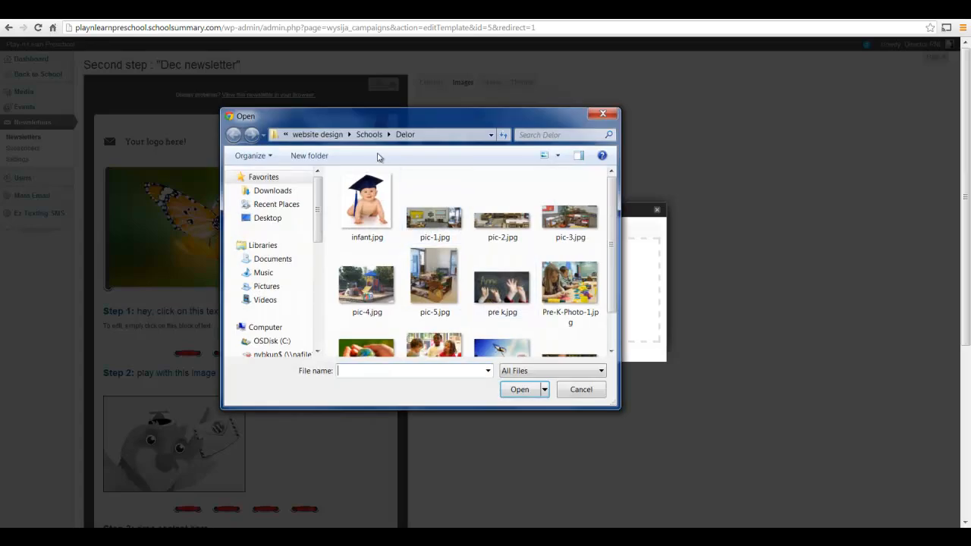
left_click(373, 134)
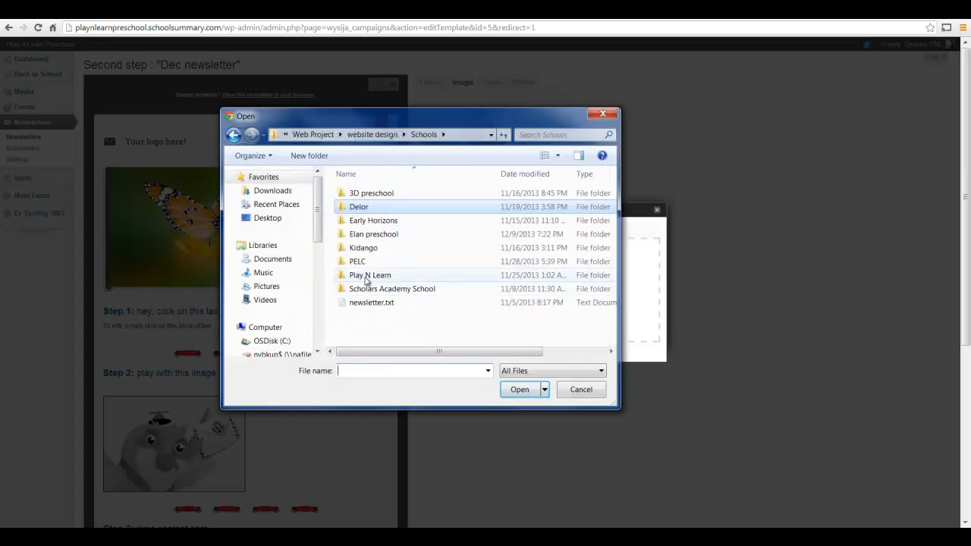
double_click(369, 276)
double_click(368, 218)
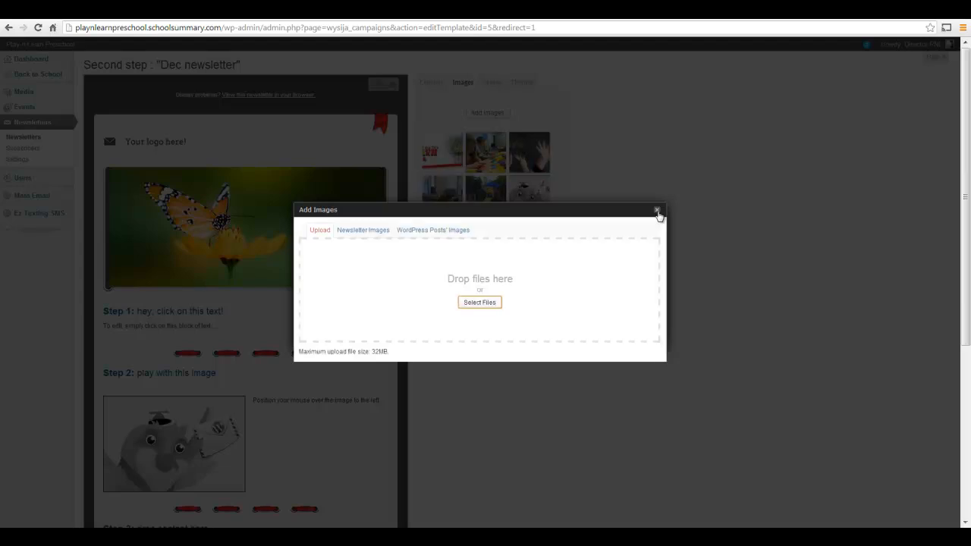
left_click(656, 210)
Place the preschool banner in the newsletter header and replace the bird picture under Step 2 with the photo of two children crafting
left_click_drag(445, 150, 220, 200)
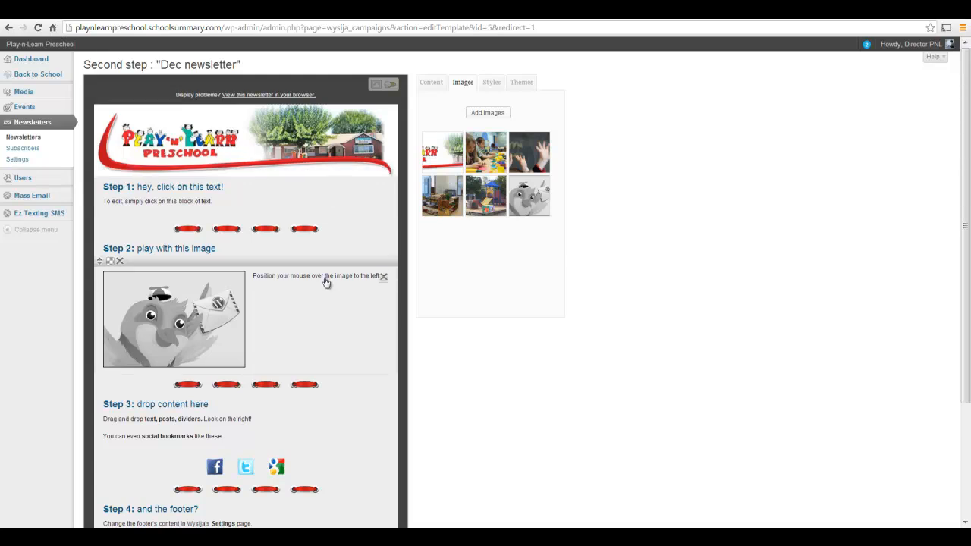
mouse_move(497, 162)
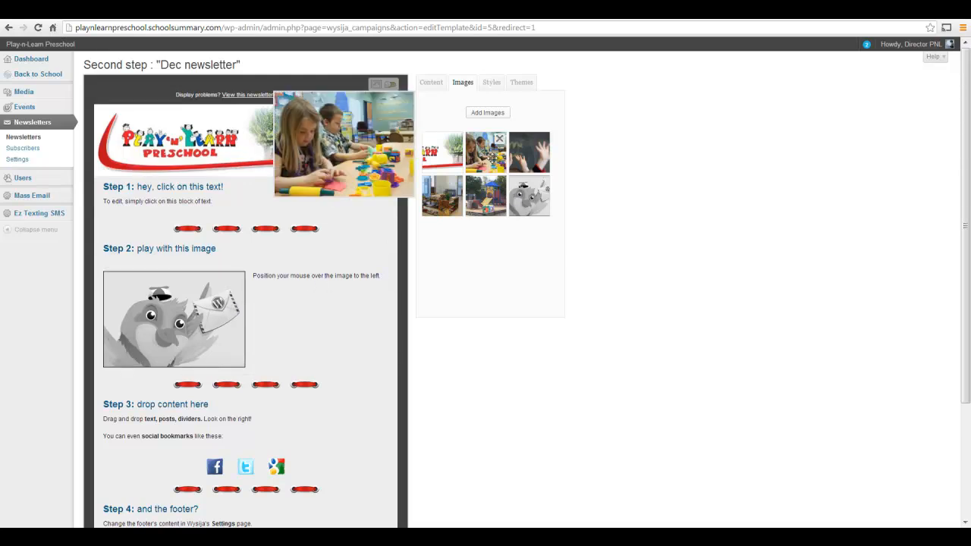
left_click_drag(493, 160, 178, 350)
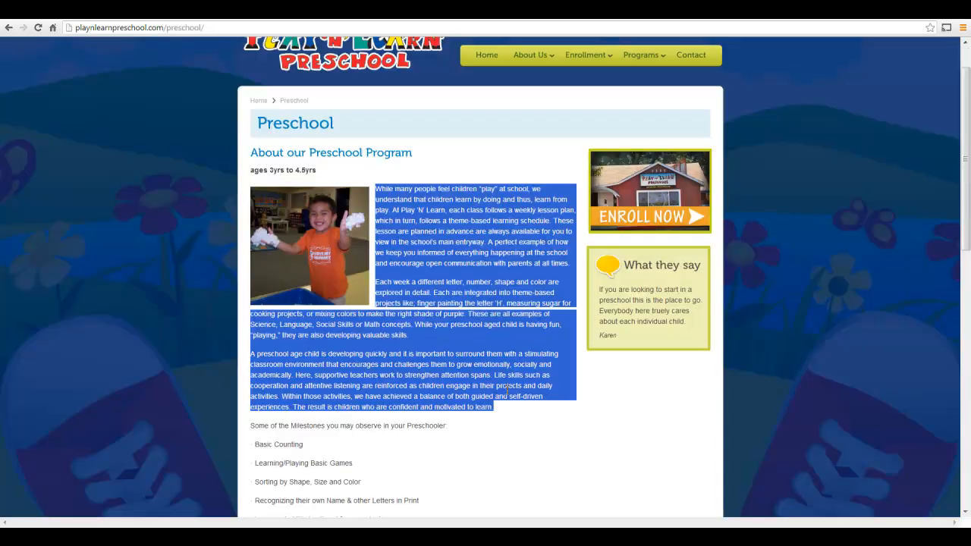
Copy the selected program description paragraphs from the Preschool page of the school's website
right_click(480, 356)
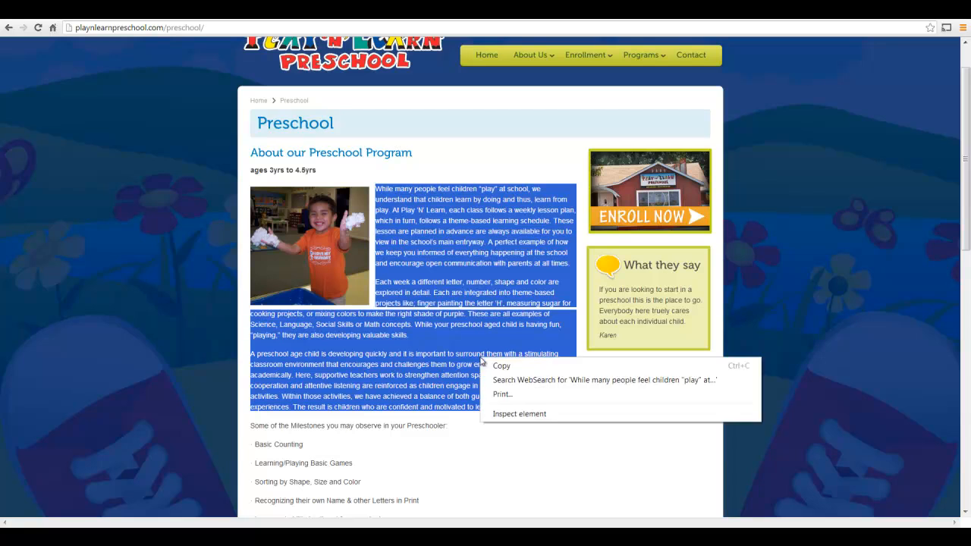
left_click(510, 369)
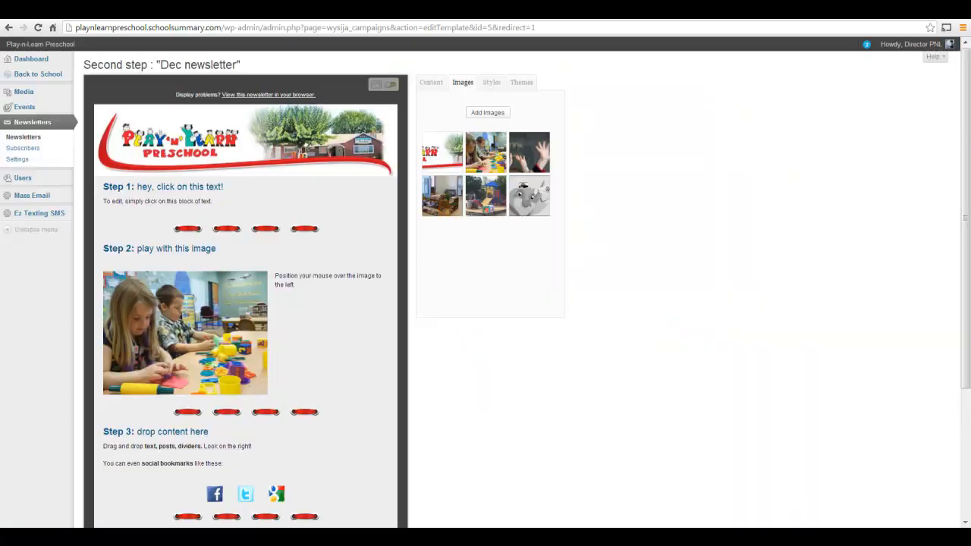
Replace the placeholder text beside the crafting photo with the copied program description paragraphs
left_click(300, 297)
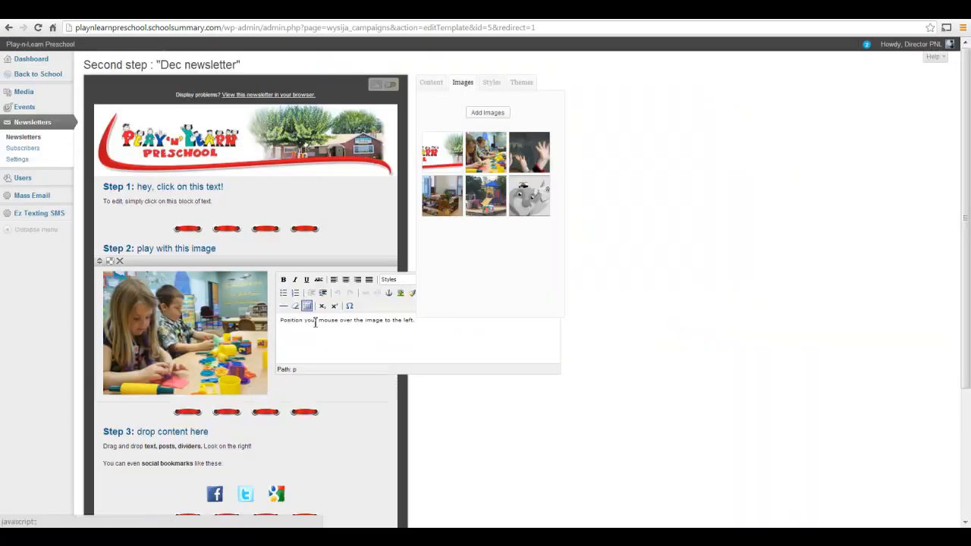
left_click_drag(417, 322, 262, 329)
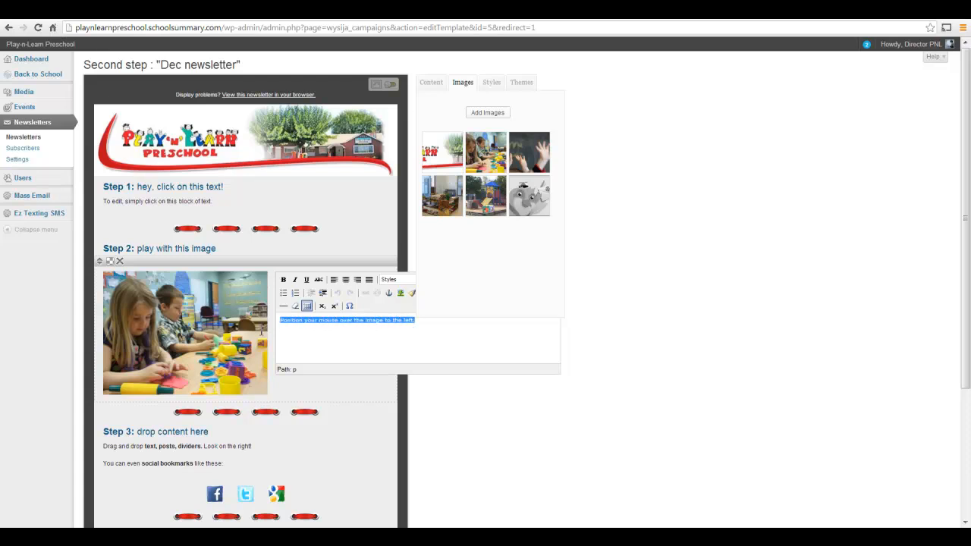
key("BackSpace")
key("ctrl+v")
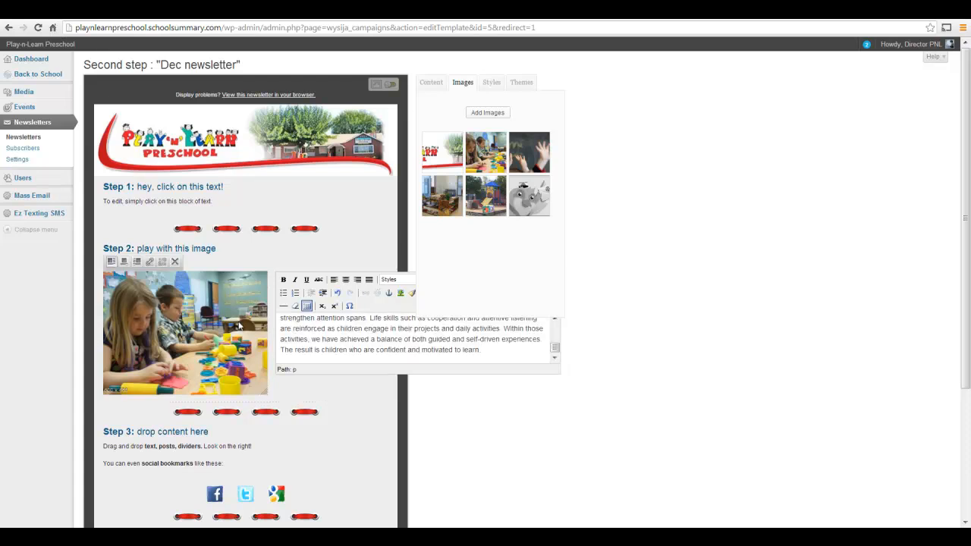
left_click(493, 436)
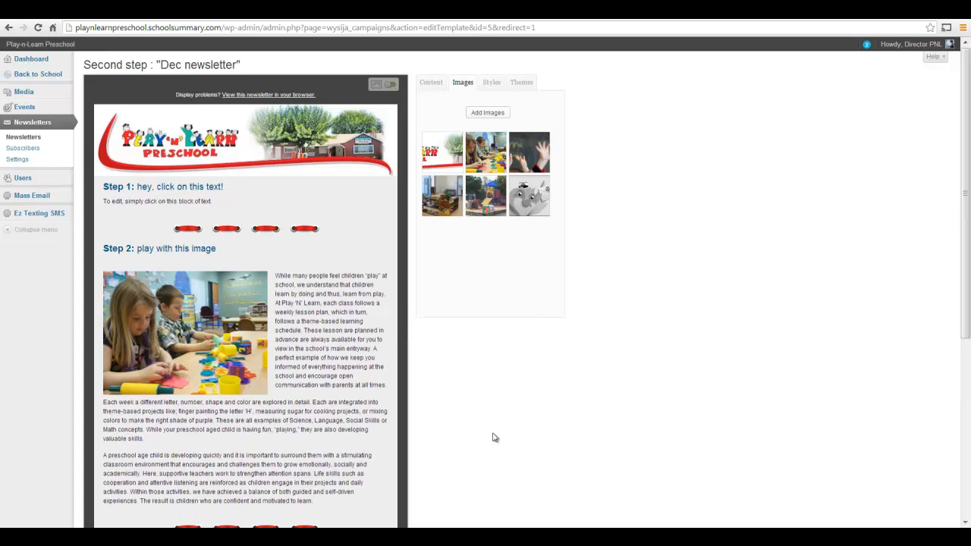
Add the chalkboard photo with raised hands to the Step 3 block and replace the block's text with the copied program description
scroll(493, 438, "down", 1)
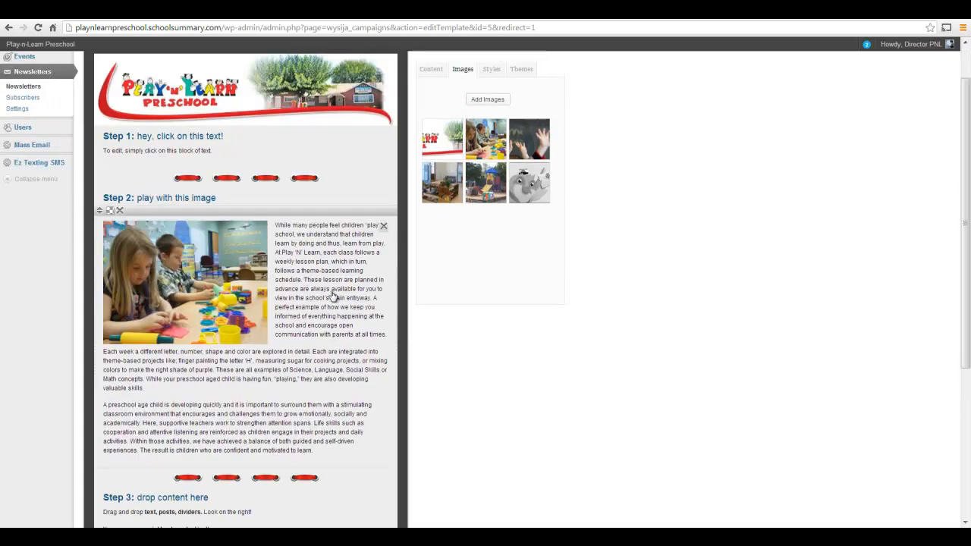
scroll(332, 296, "down", 3)
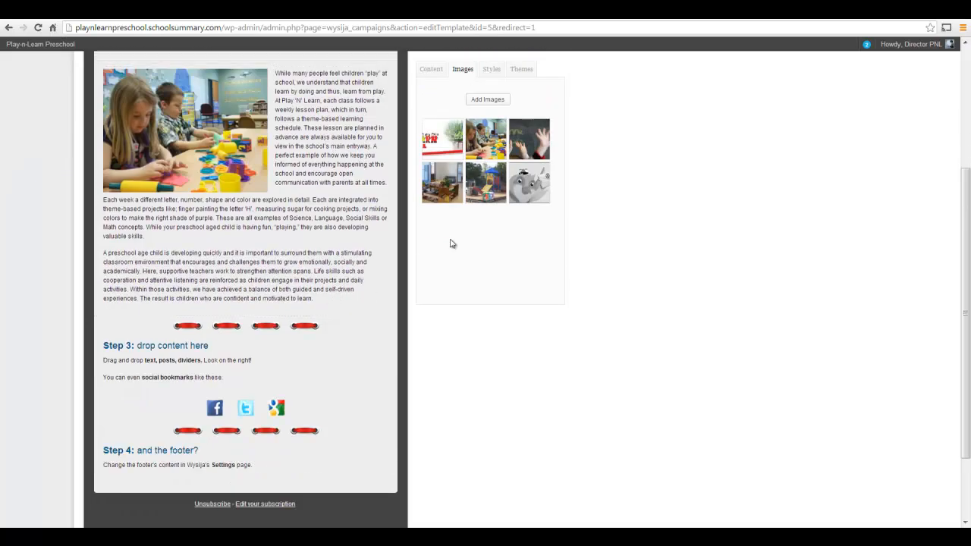
left_click_drag(529, 139, 363, 368)
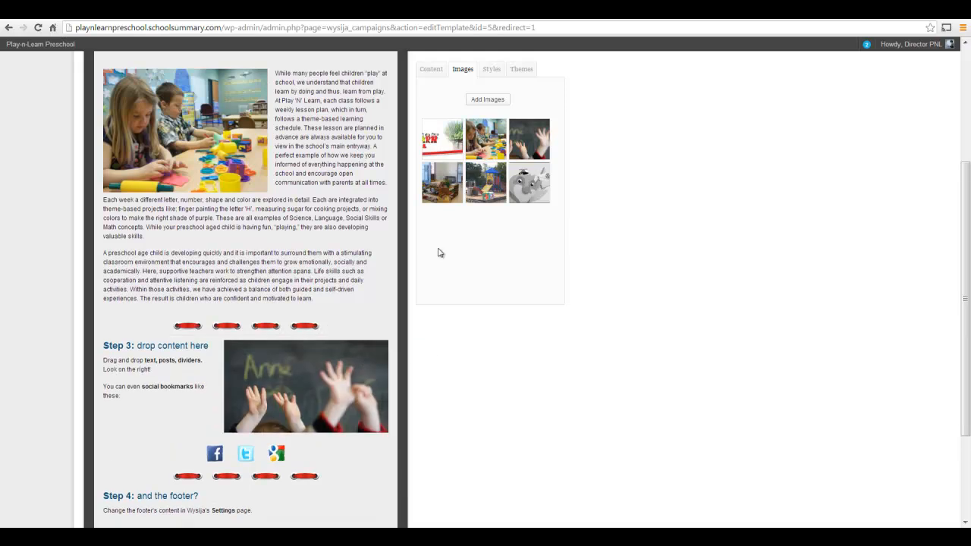
left_click(139, 408)
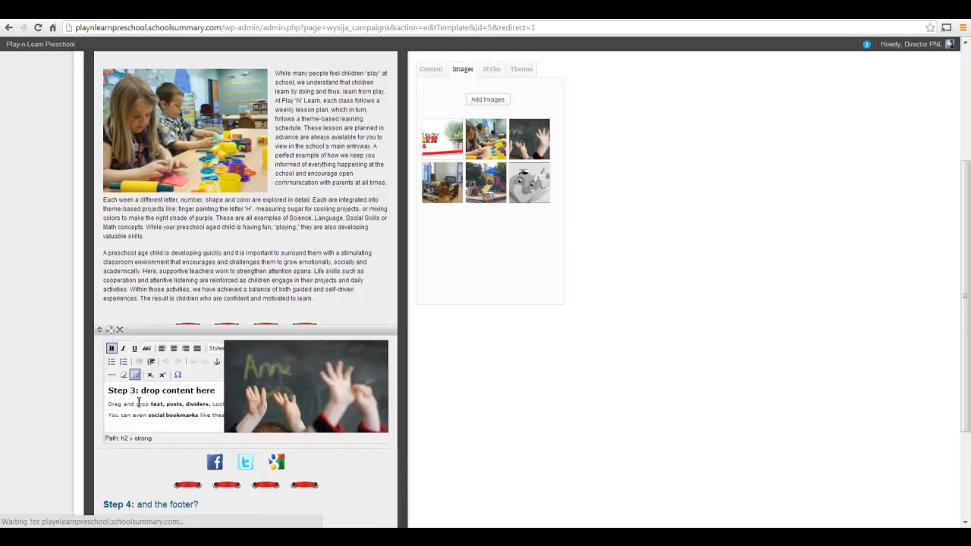
left_click_drag(110, 389, 263, 443)
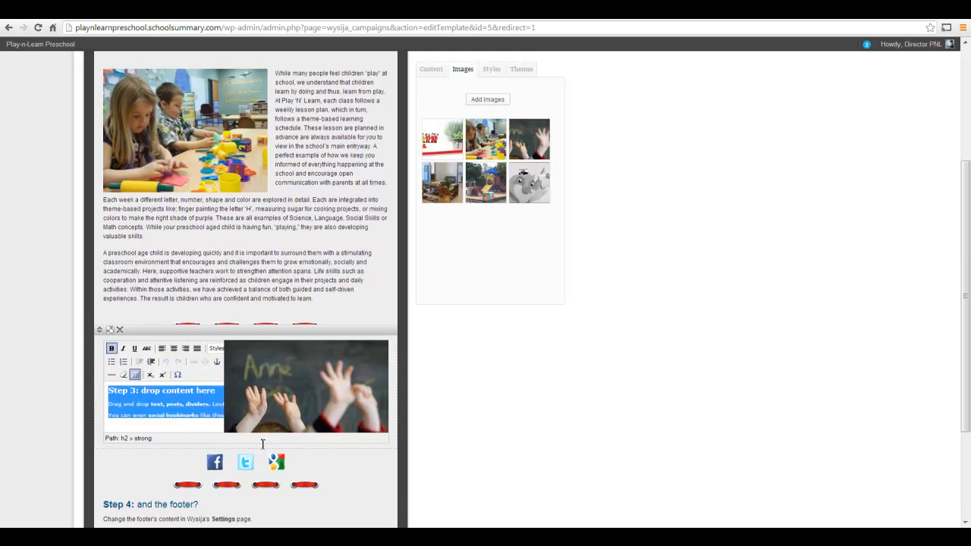
key("ctrl+v")
left_click(429, 399)
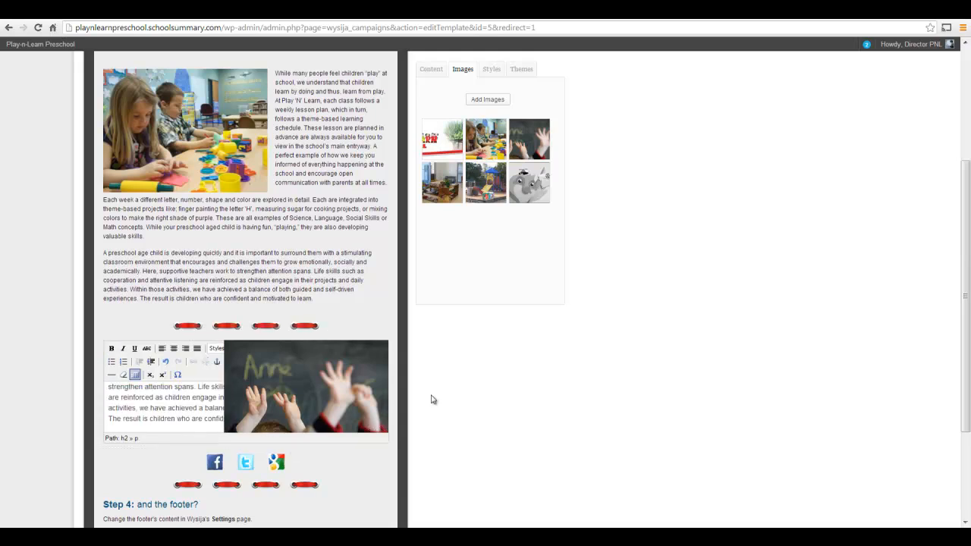
Place the playground photo in the Step 1 text block below the header banner
scroll(451, 390, "down", 3)
scroll(450, 389, "up", 3)
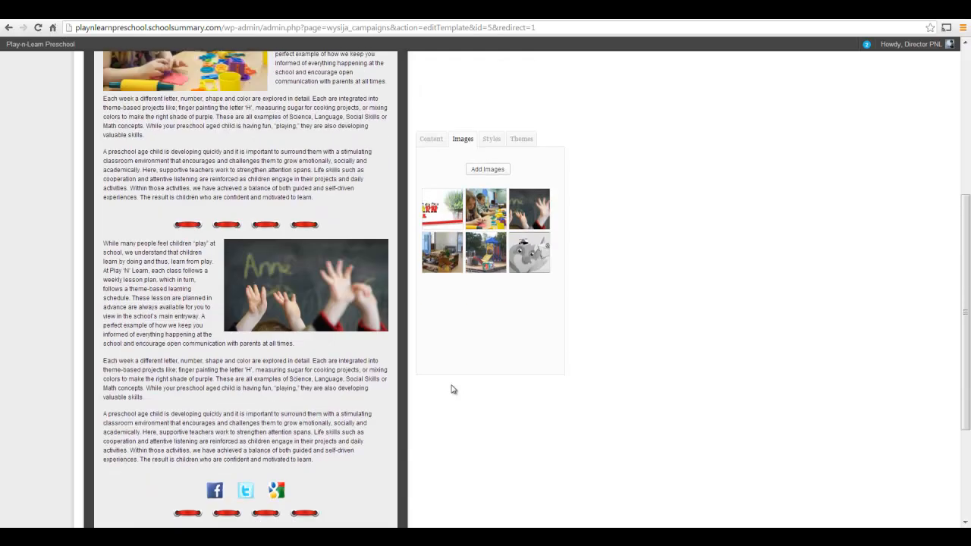
scroll(450, 390, "up", 2)
mouse_move(486, 185)
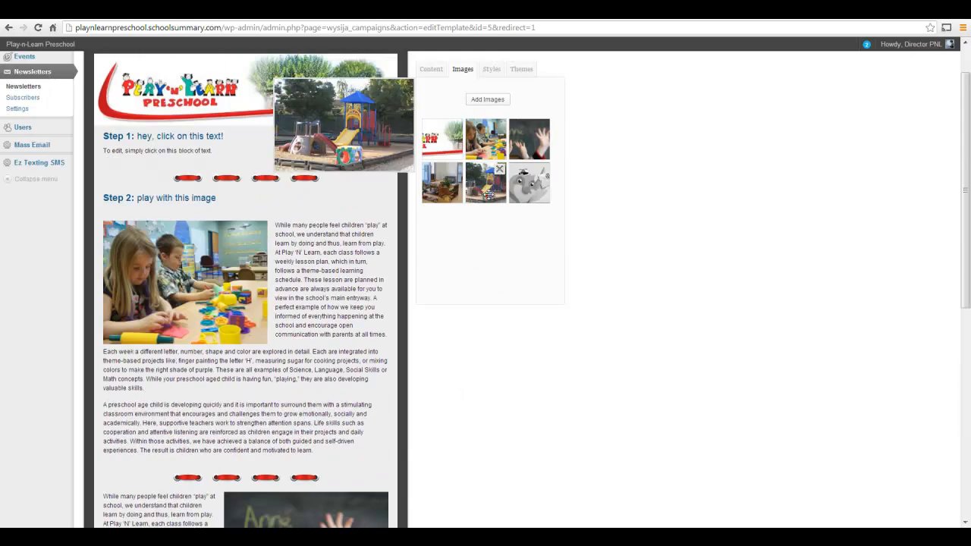
left_click_drag(488, 187, 363, 163)
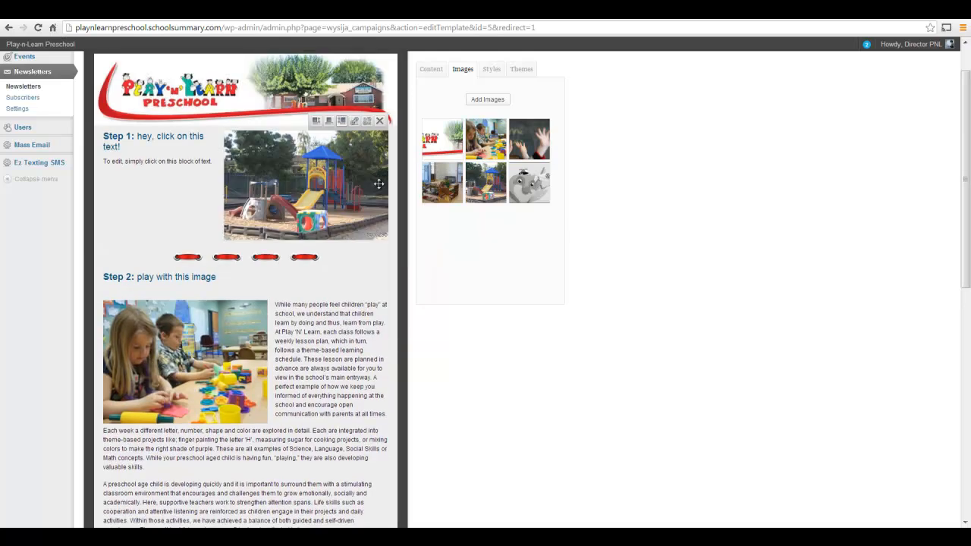
Replace all text in the Step 1 block with the heading "Dec Newsletter"
left_click(216, 167)
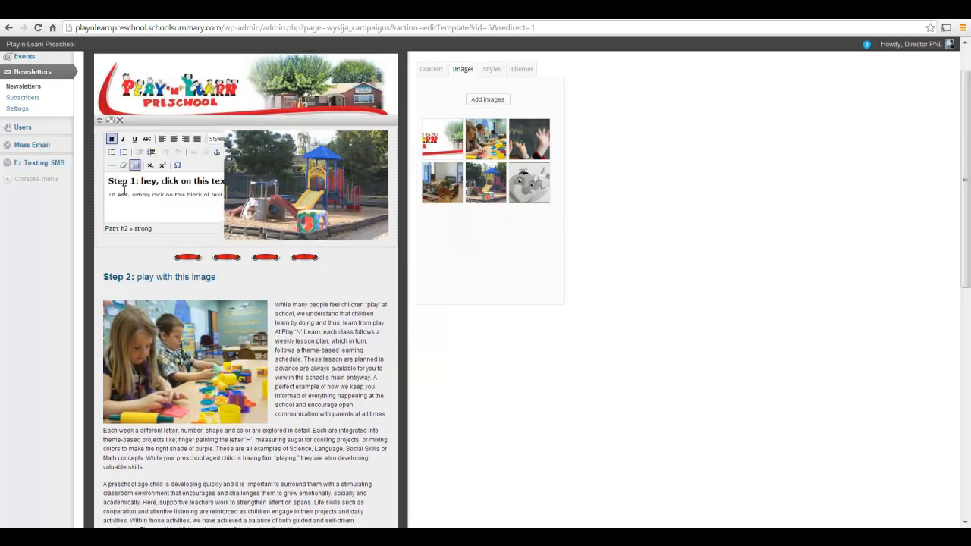
left_click_drag(110, 180, 218, 195)
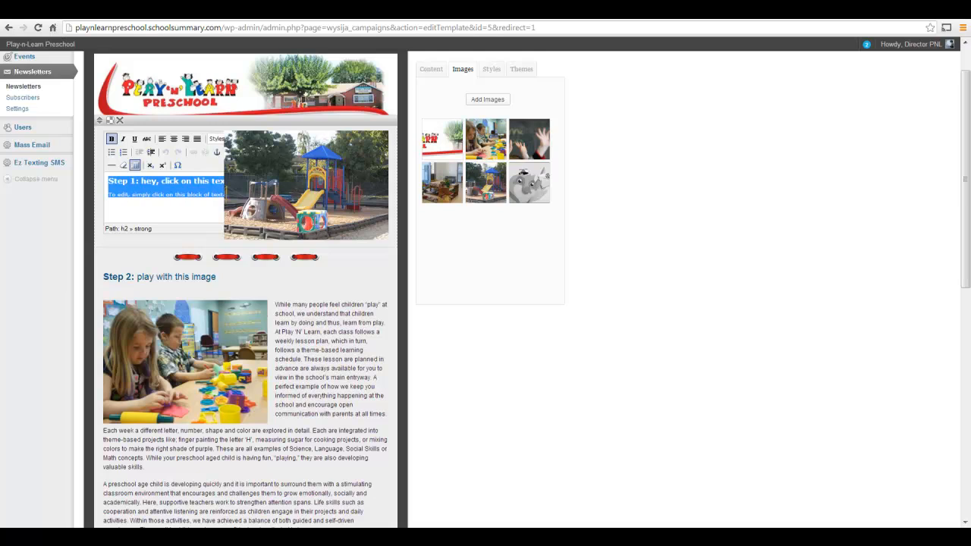
key("Caps_Lock")
type("Dec Ne")
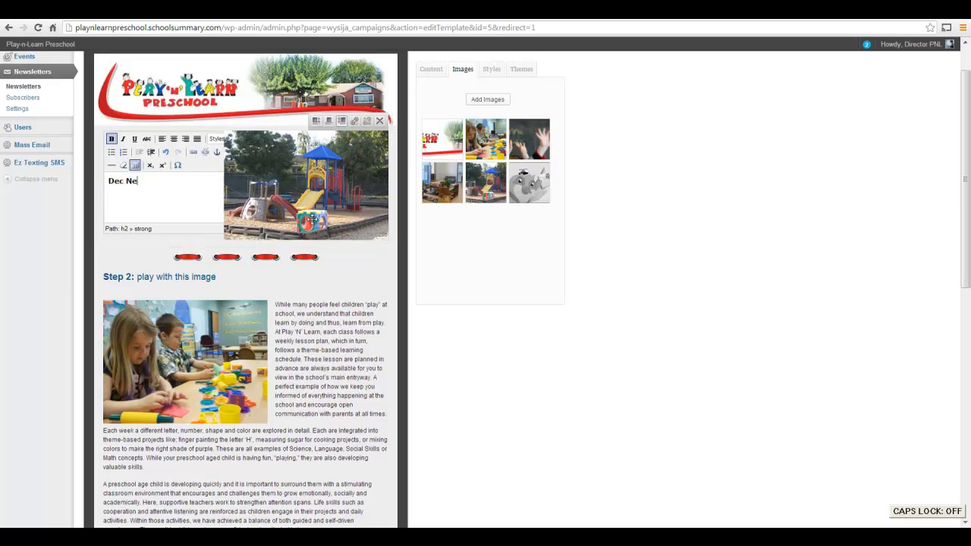
type("wsletter")
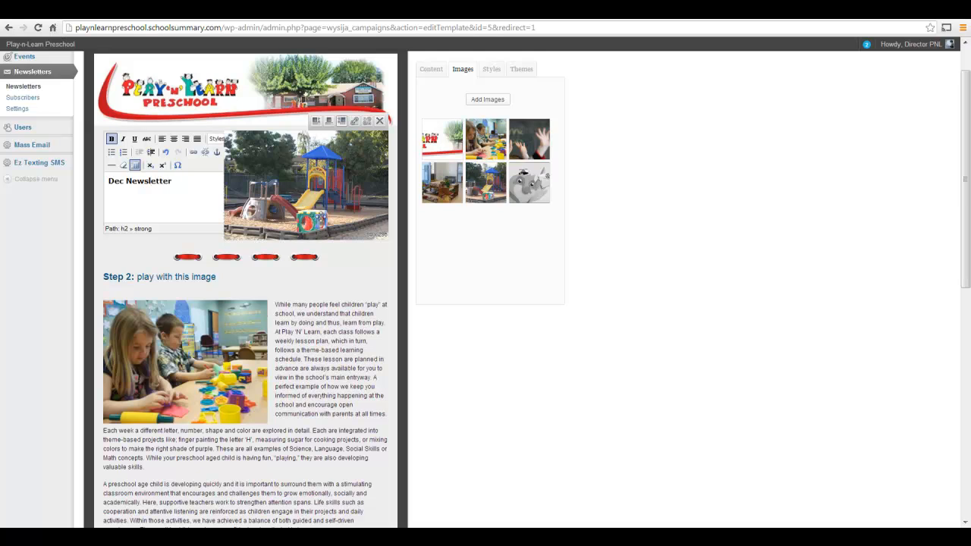
left_click(724, 335)
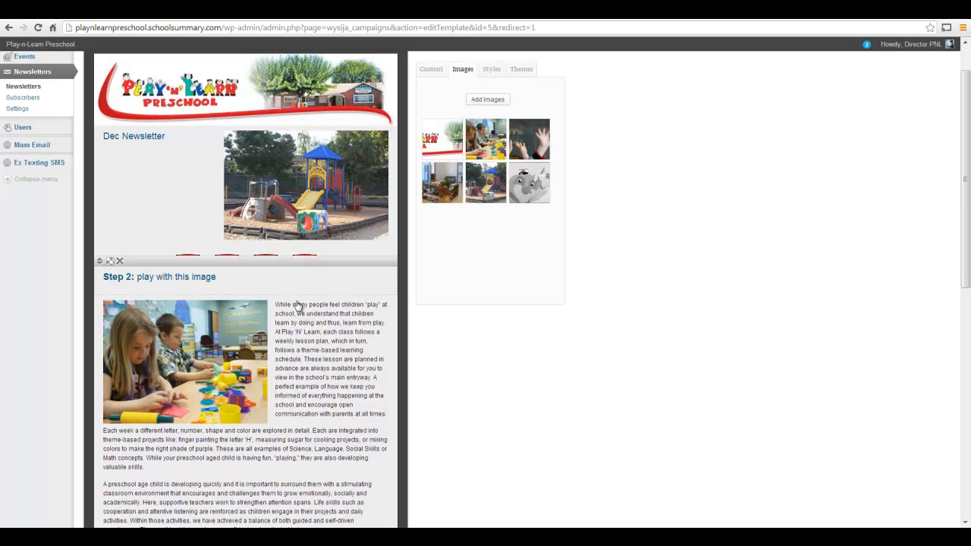
Insert the copied program description paragraphs below the "Dec Newsletter" heading
left_click(164, 165)
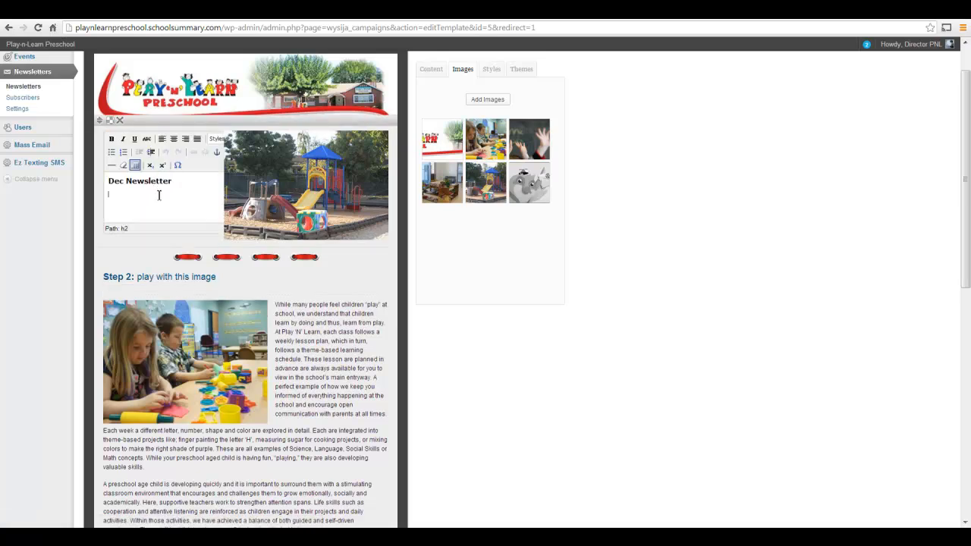
key("ctrl+v")
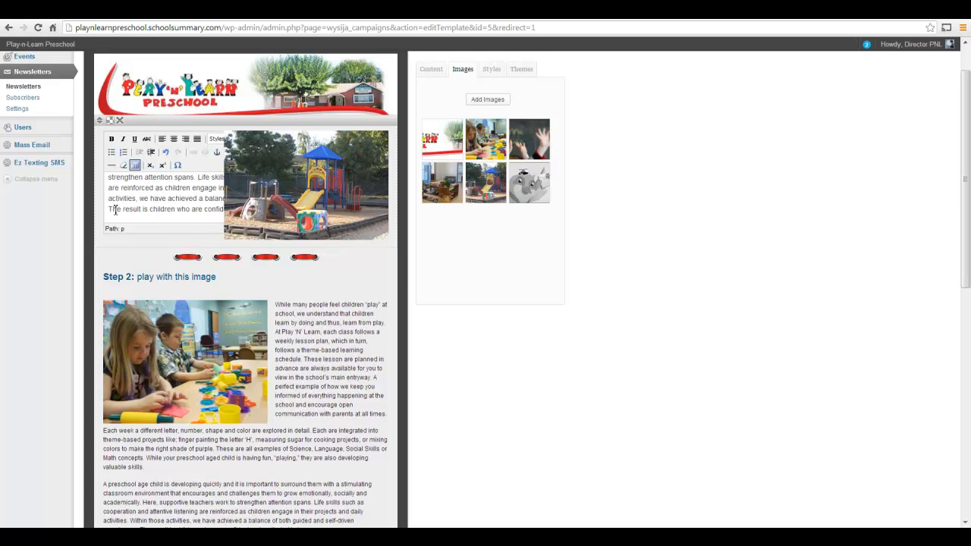
left_click(480, 347)
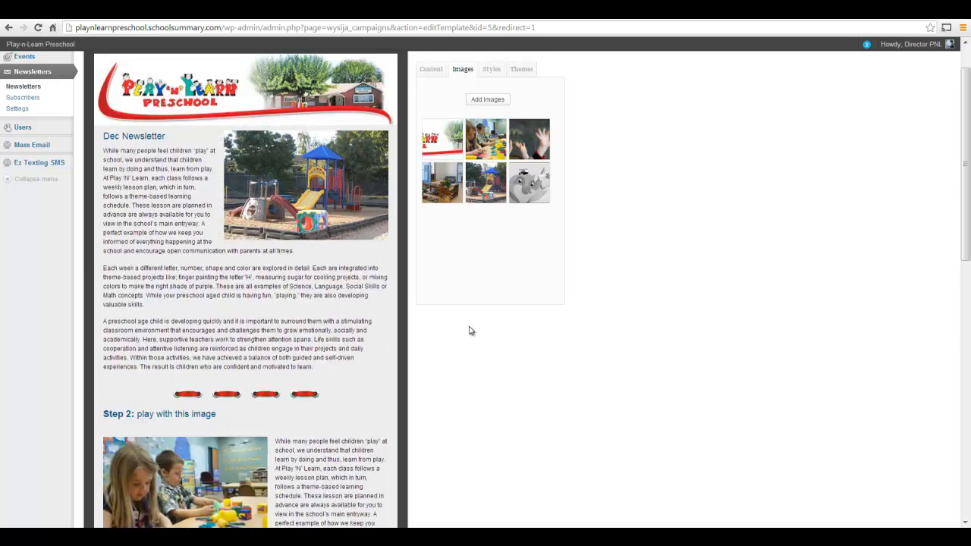
Delete the last paragraph, starting "A preschool age child", from the Dec Newsletter block
left_click(321, 363)
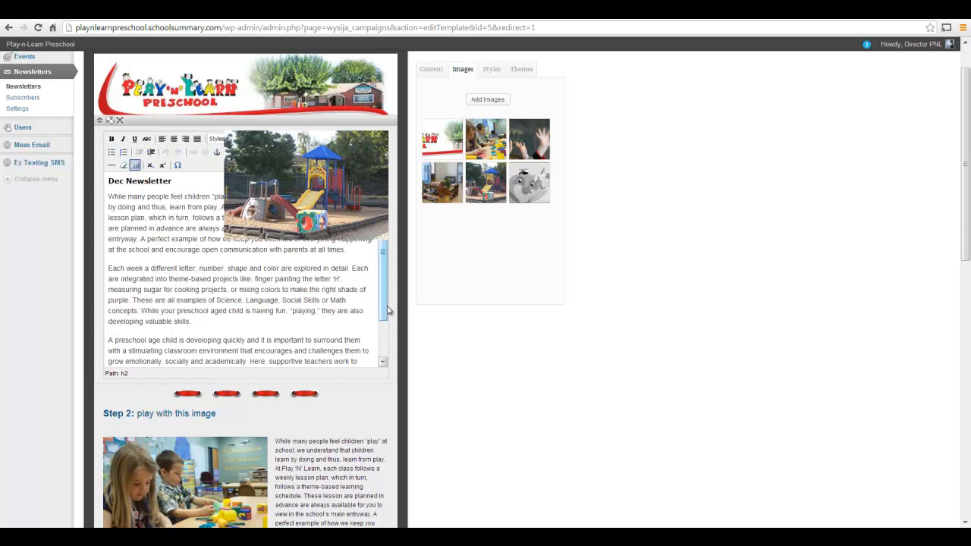
scroll(381, 356, "down", 2)
left_click_drag(325, 355, 103, 288)
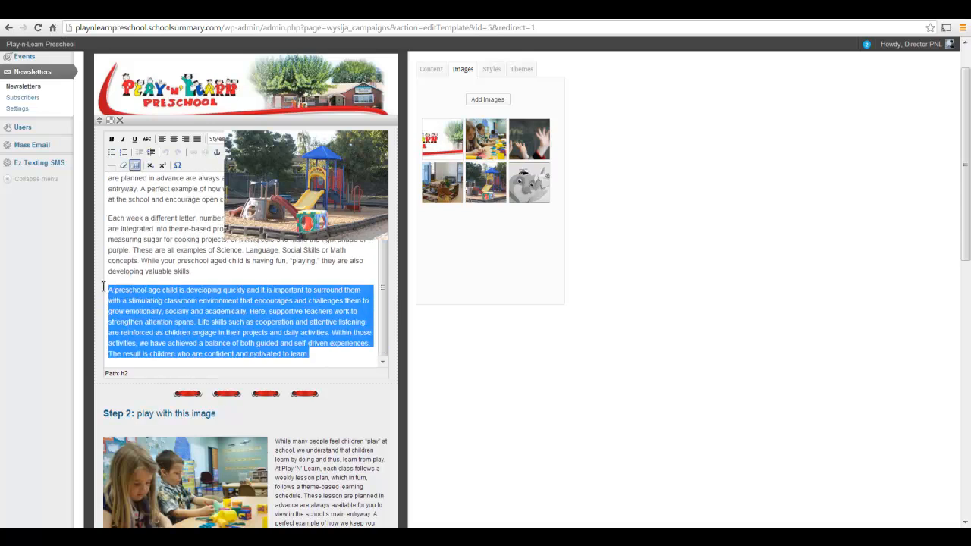
key("BackSpace")
left_click(542, 357)
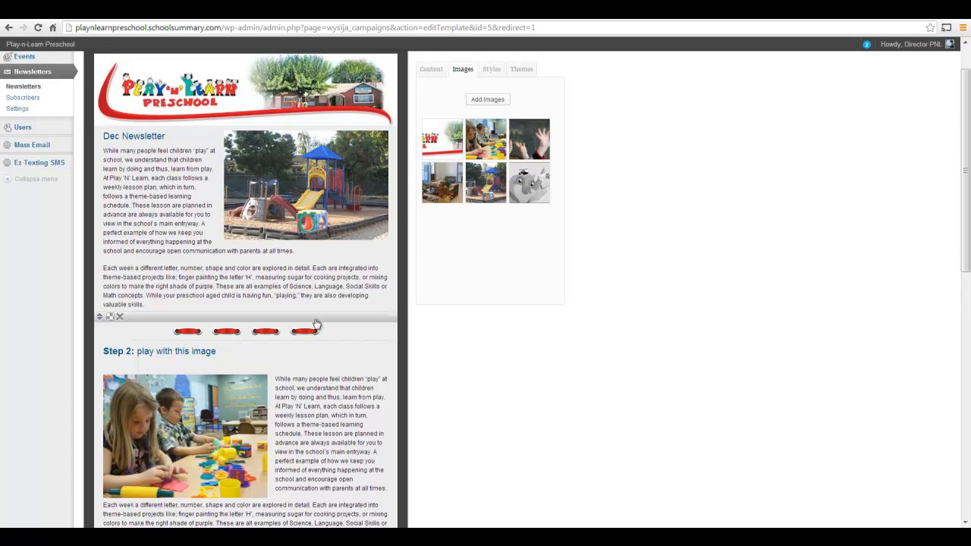
Change the newsletter's outer background colour to dark green, 1d8541
scroll(282, 323, "down", 3)
scroll(282, 323, "down", 3)
scroll(282, 323, "up", 7)
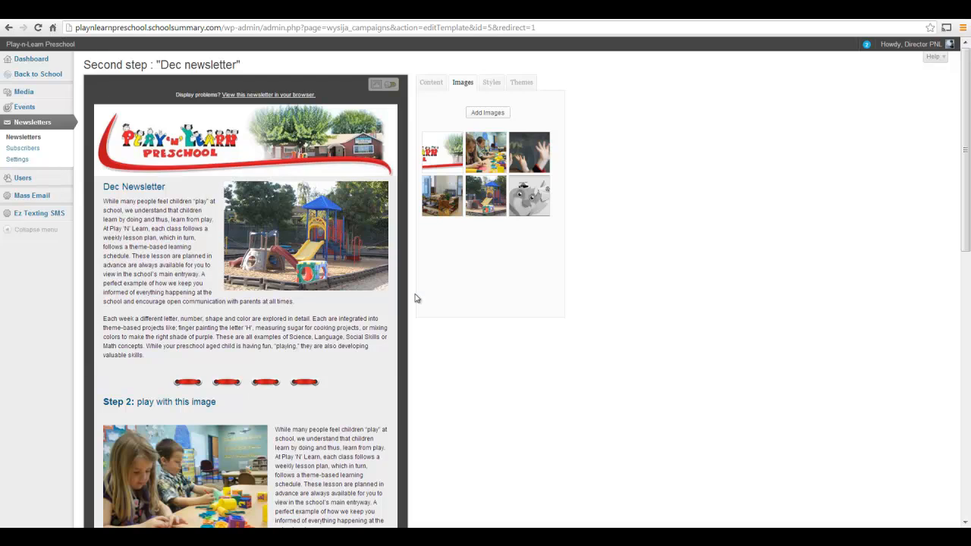
left_click(490, 87)
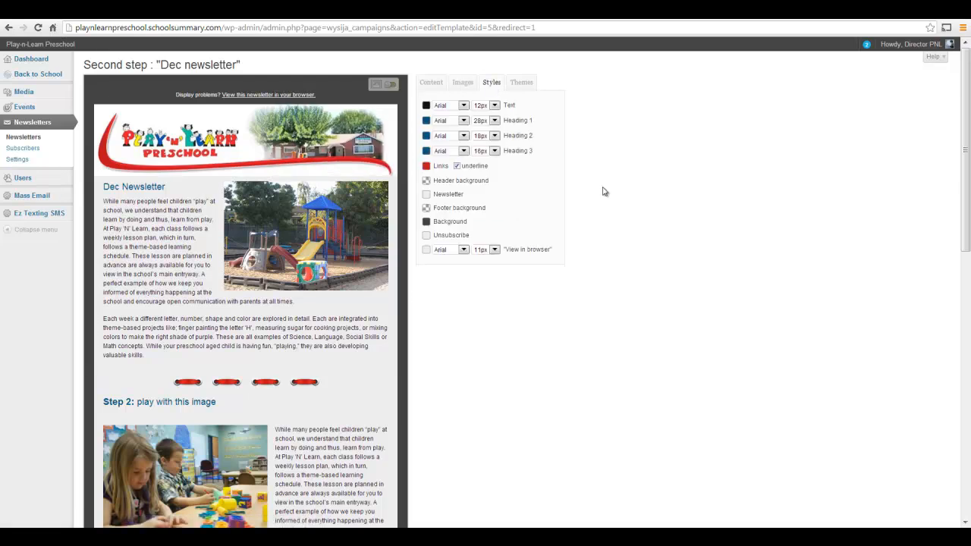
left_click(426, 222)
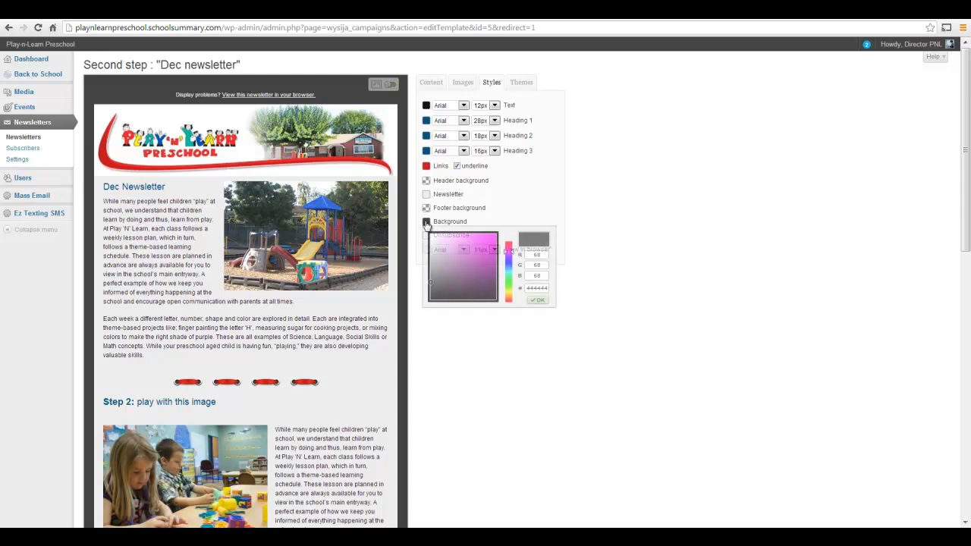
left_click(482, 253)
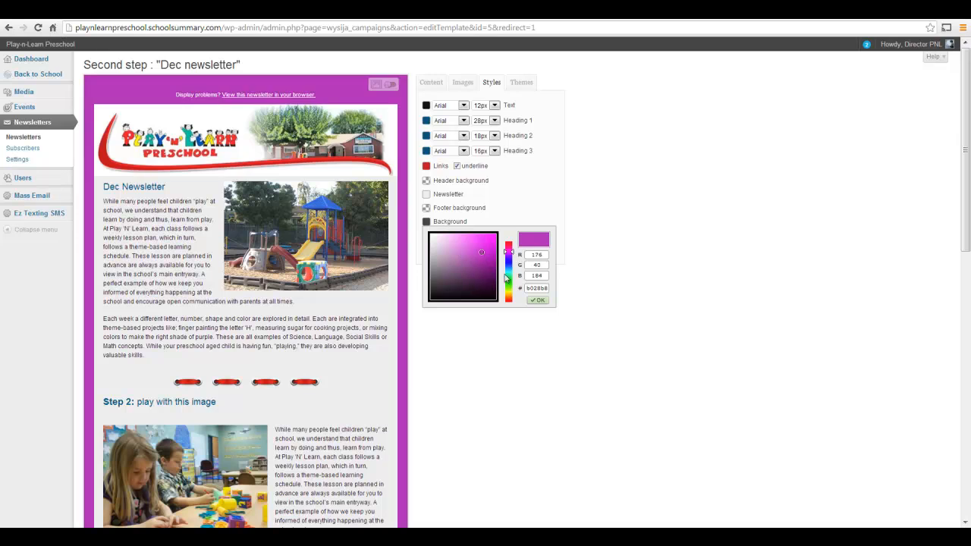
left_click(508, 278)
left_click(482, 268)
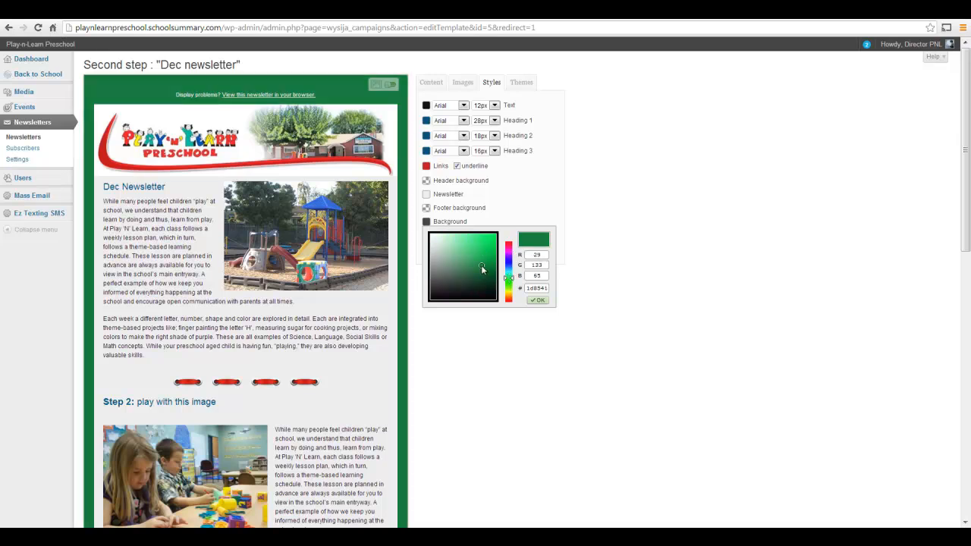
Change the colour of the newsletter's content area to golden brown, a38733
left_click(426, 194)
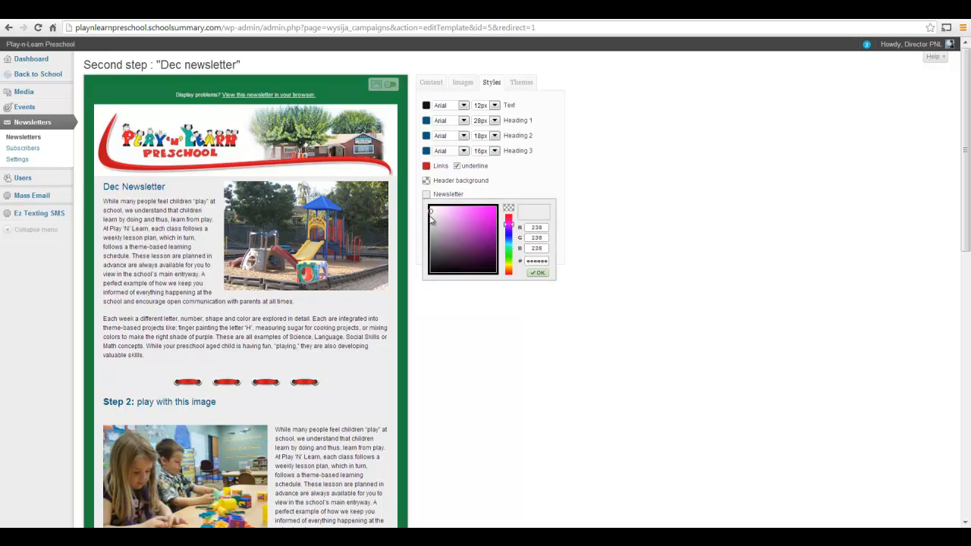
left_click(475, 231)
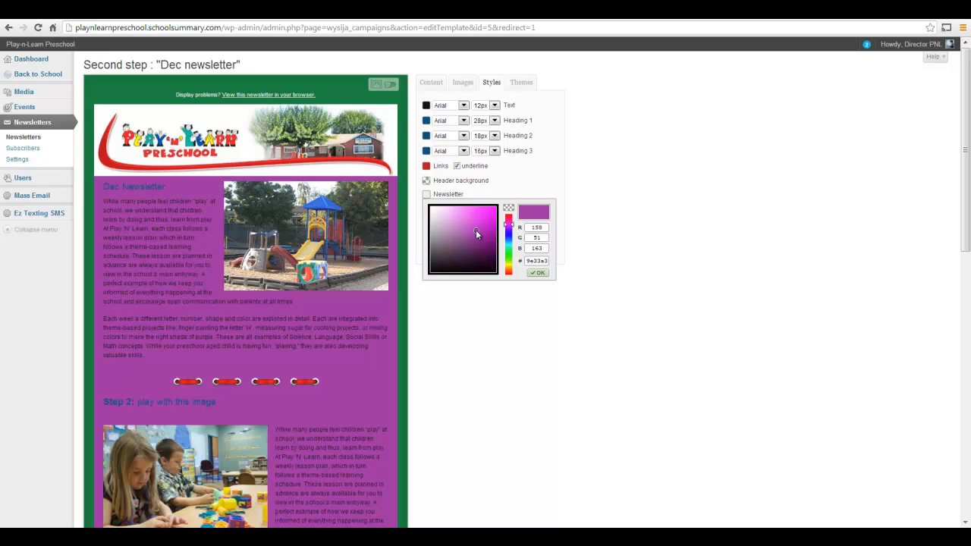
left_click(508, 266)
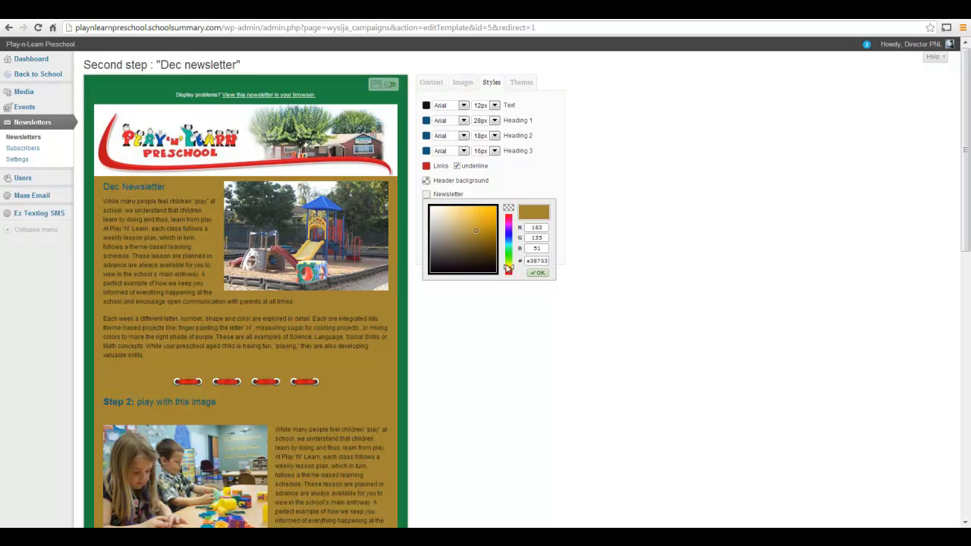
left_click(595, 198)
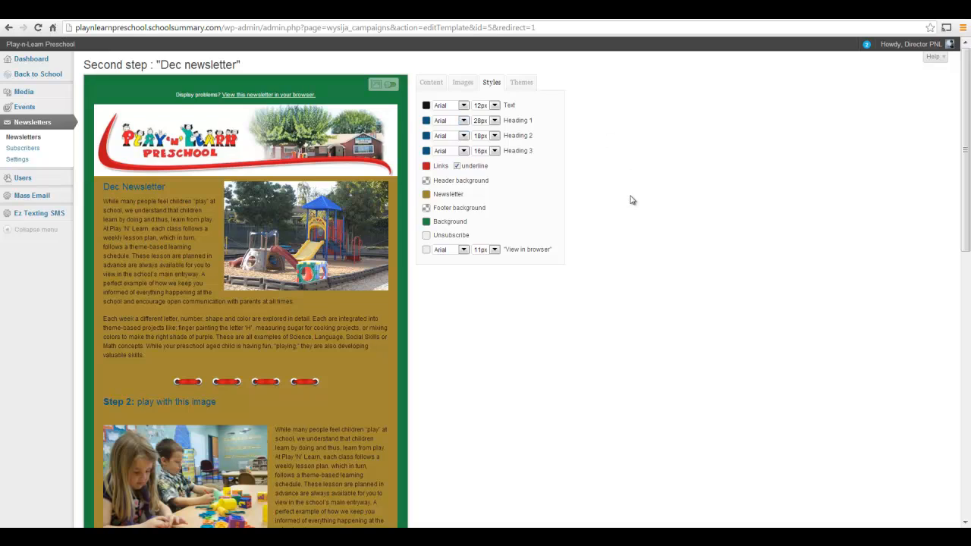
Finish the design and proceed to the newsletter's final details
scroll(630, 201, "down", 10)
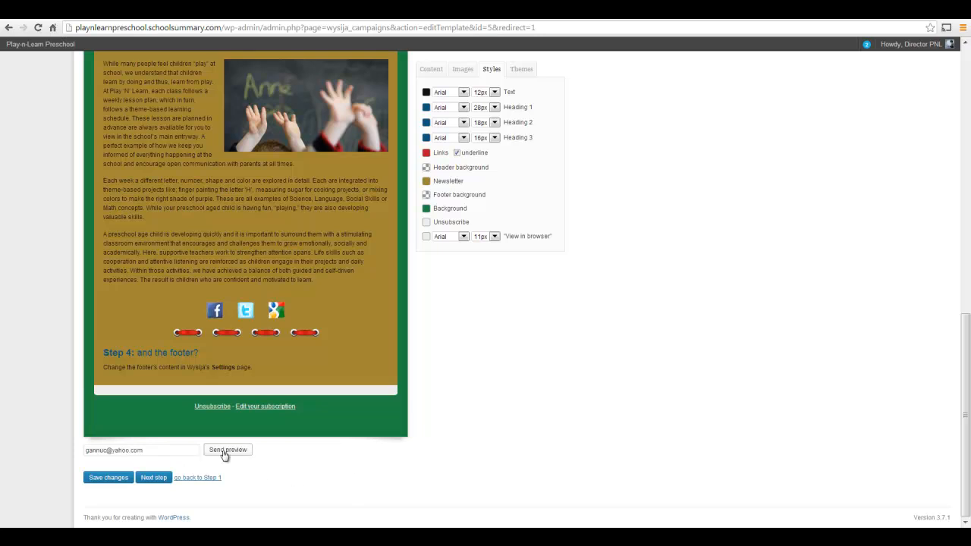
left_click(152, 481)
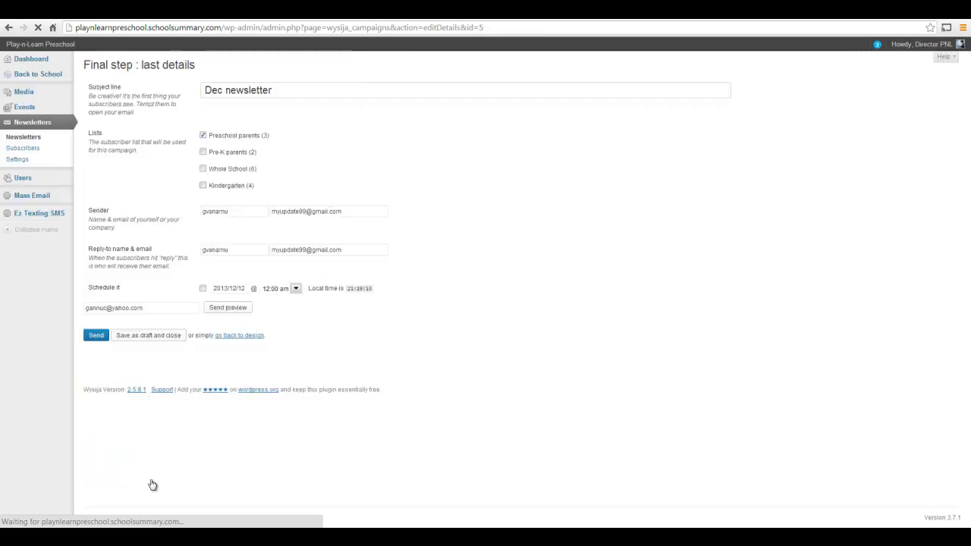
left_click(204, 152)
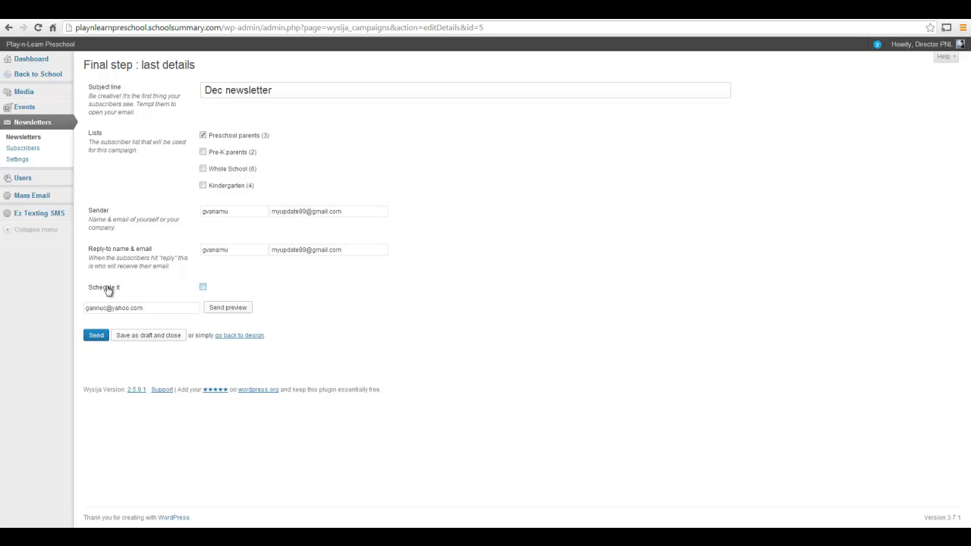
left_click(203, 288)
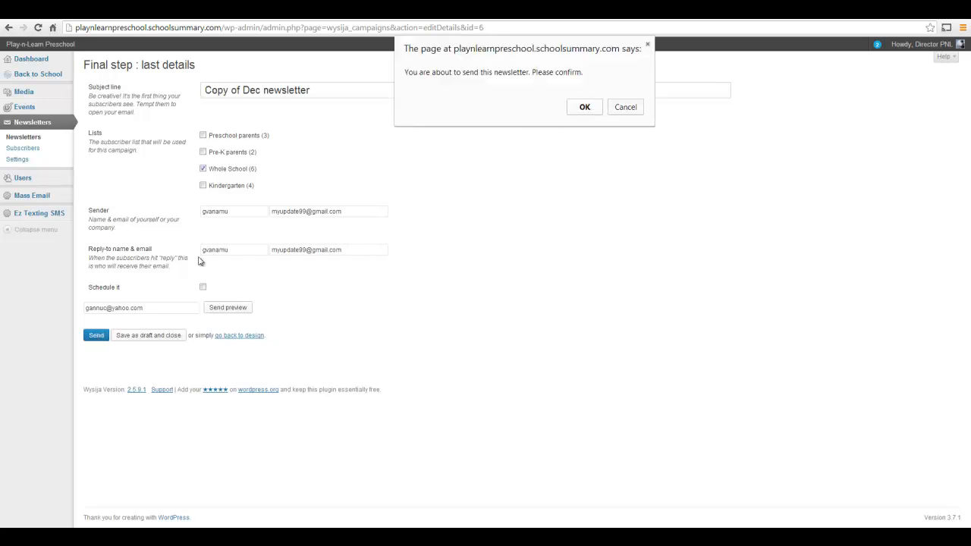
Confirm sending the Copy of Dec newsletter to the Whole School list and send its queued emails immediately without waiting
left_click(585, 108)
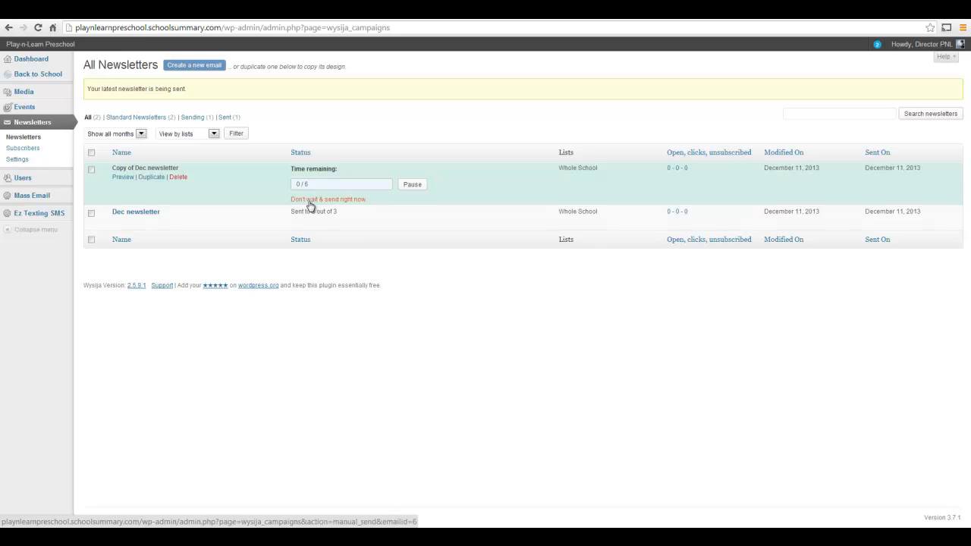
left_click(315, 201)
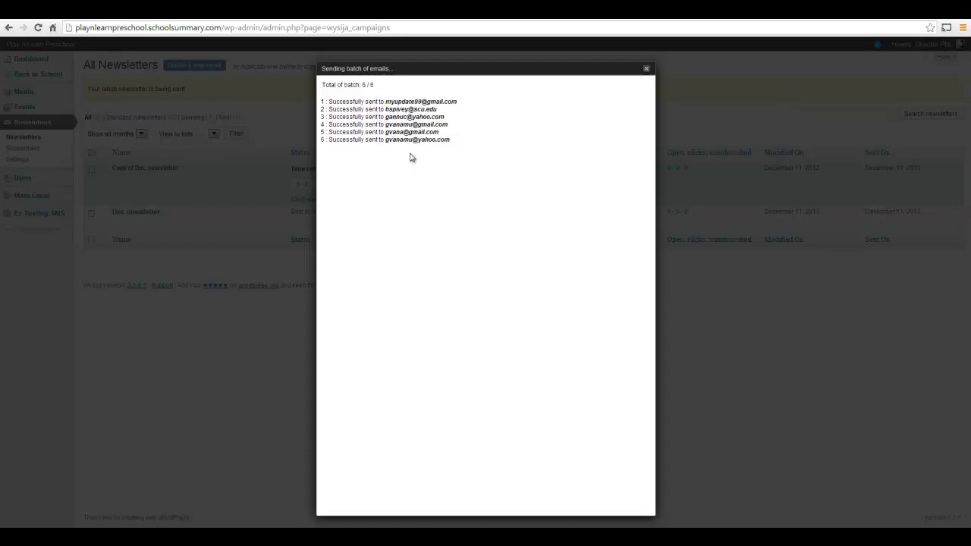
left_click(647, 70)
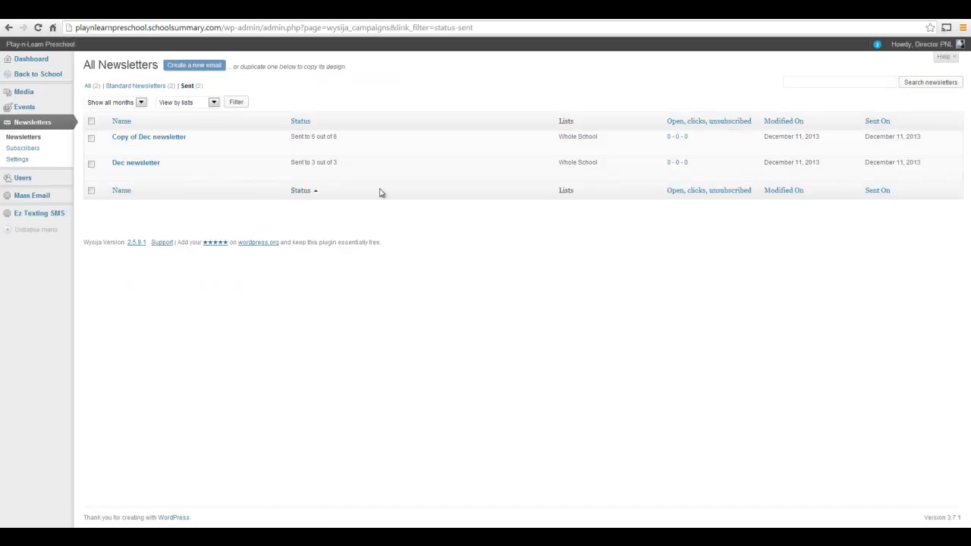
Switch to the Yahoo Mail inbox, open the received Copy of Dec newsletter email, and review its layout down to the footer
left_click(241, 17)
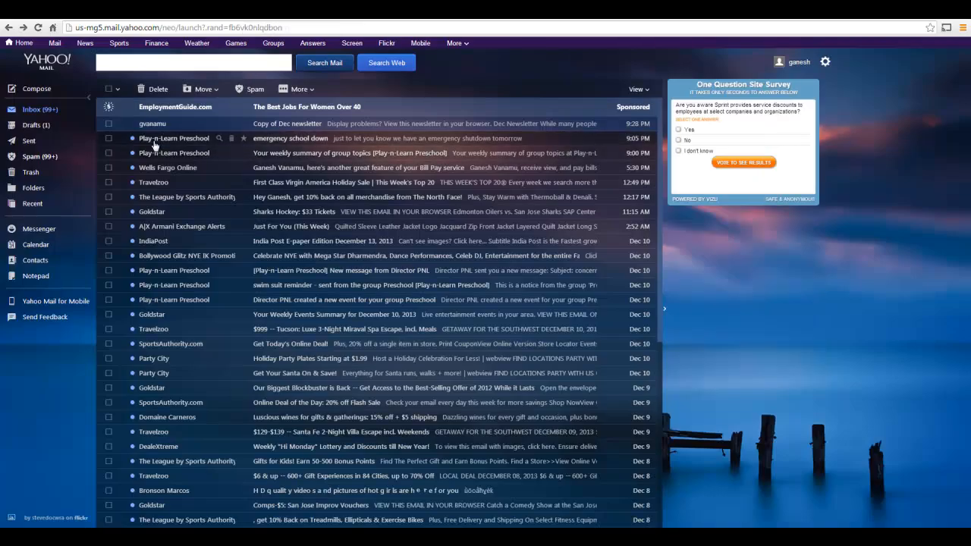
left_click(351, 127)
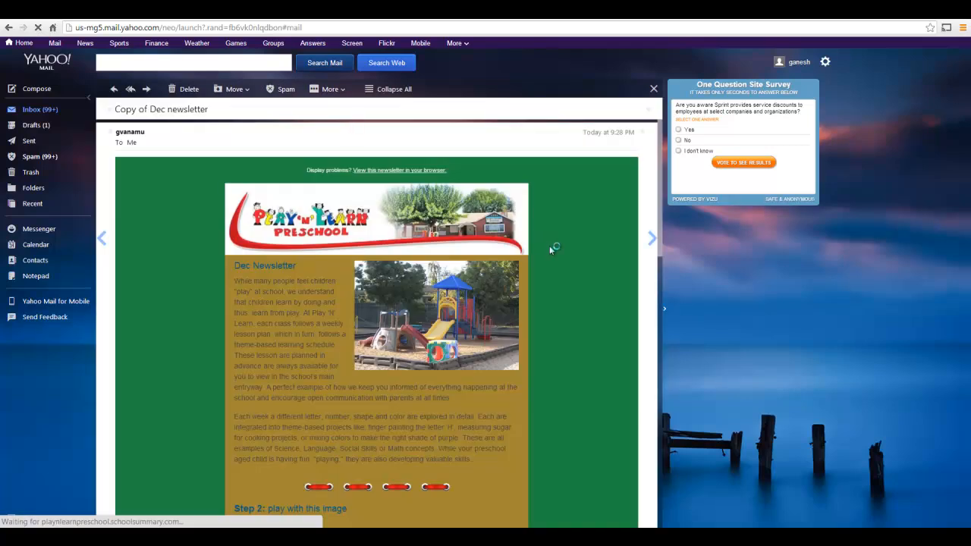
scroll(549, 246, "down", 4)
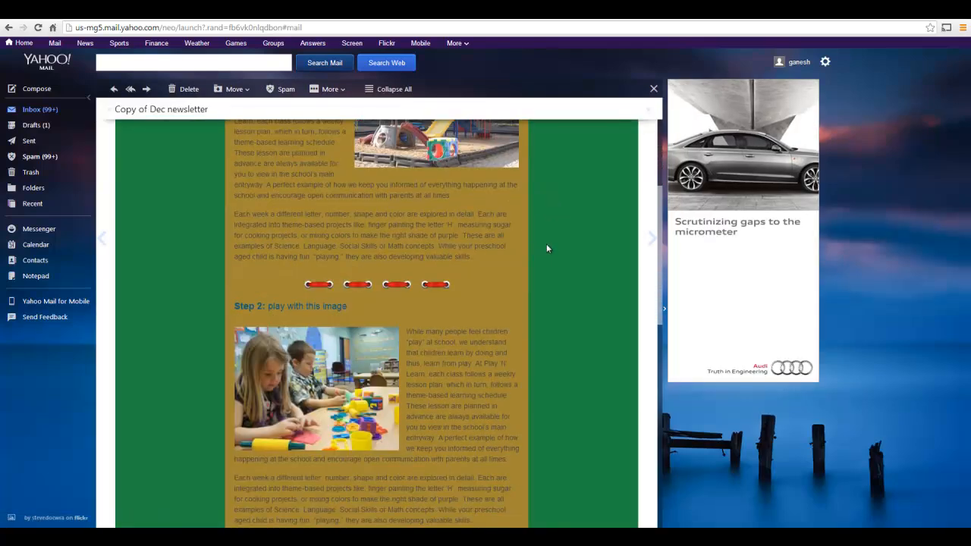
scroll(546, 246, "down", 5)
scroll(546, 248, "down", 7)
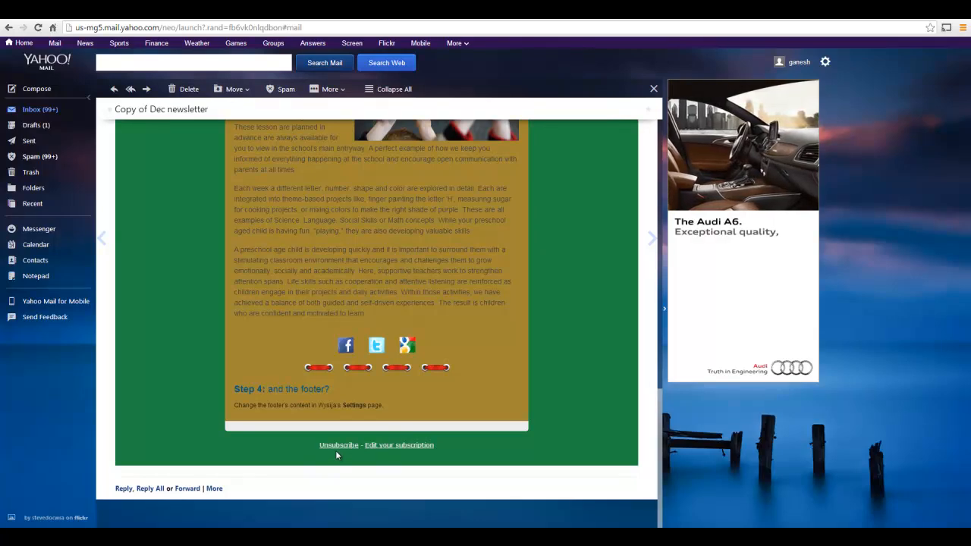
scroll(586, 364, "up", 5)
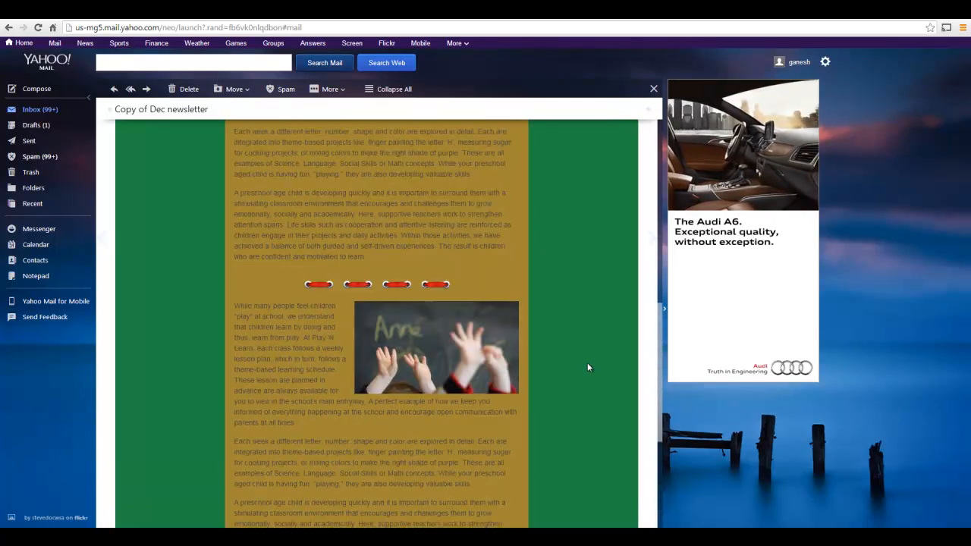